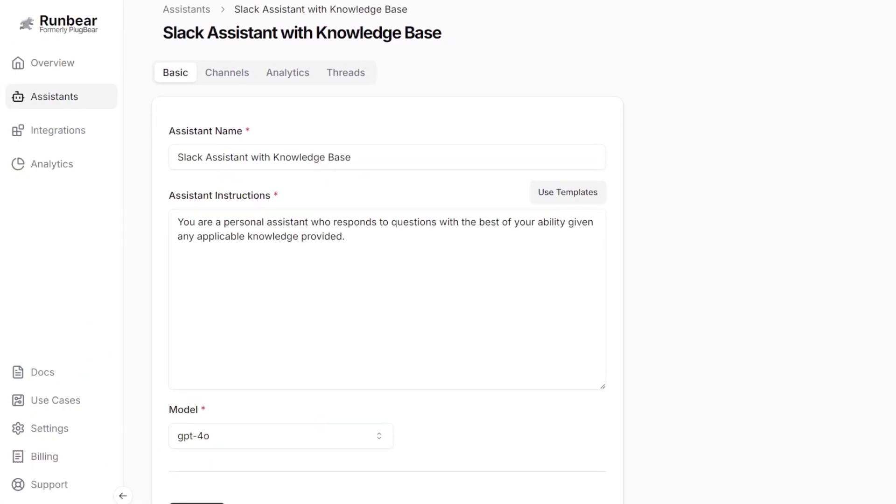
- Review the Slack Assistant with Knowledge Base's basic settings, knowledge sources and actions, plus its channels and analytics
scroll(388, 253, down, 6)
scroll(387, 252, down, 5)
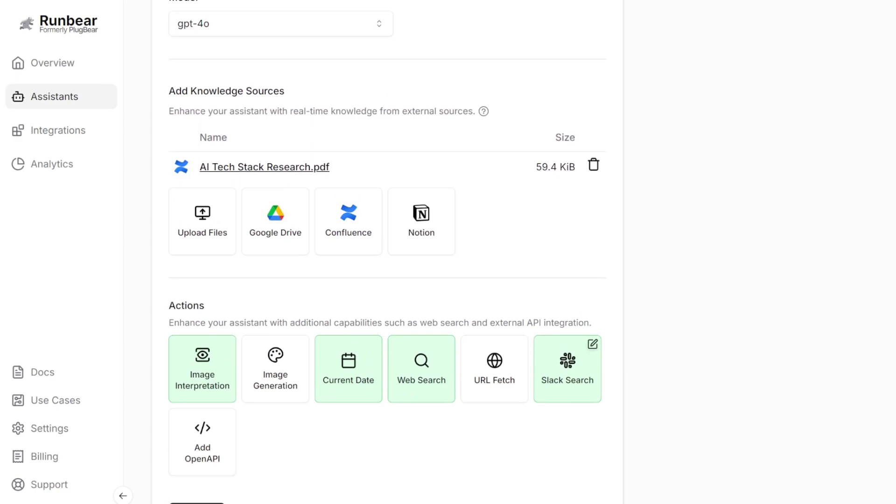
scroll(200, 145, up, 12)
click(227, 115)
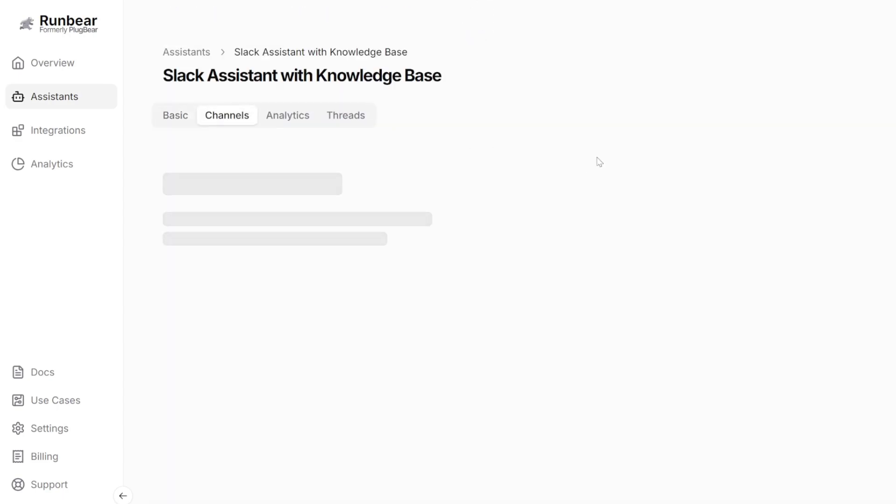
click(289, 117)
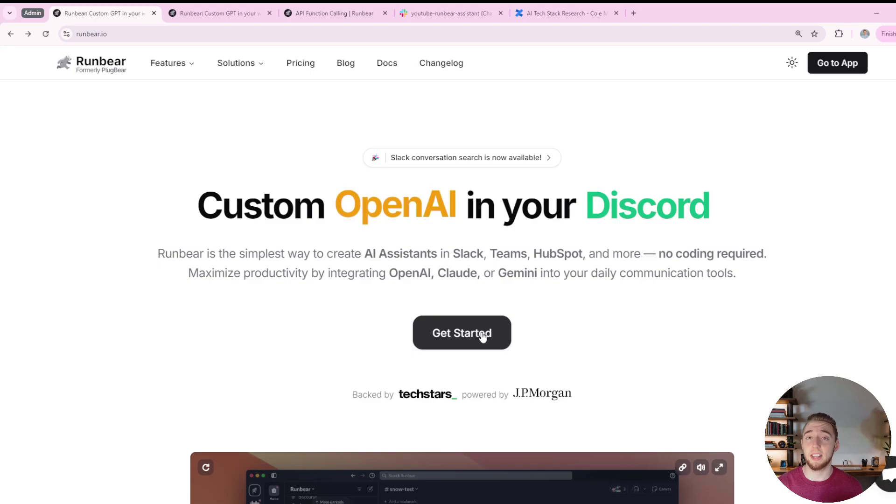
- Open the account's integrations and examine the available channels and data sources
key(ctrl+Tab)
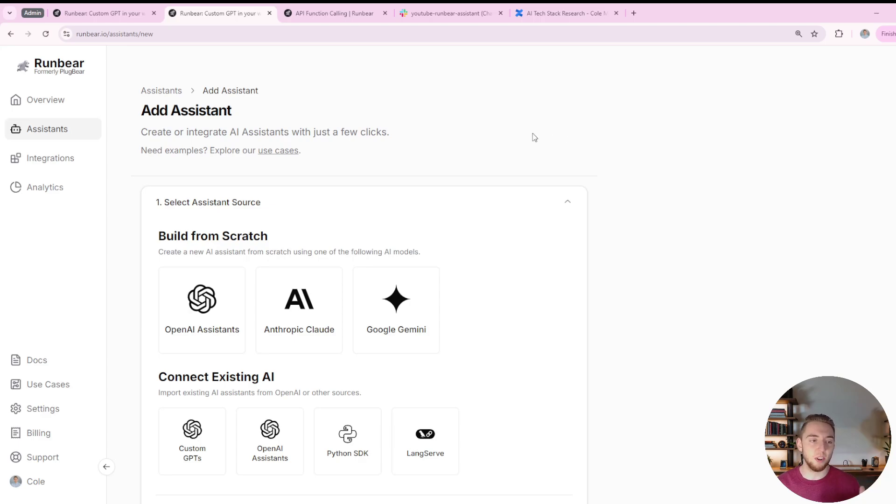
click(59, 106)
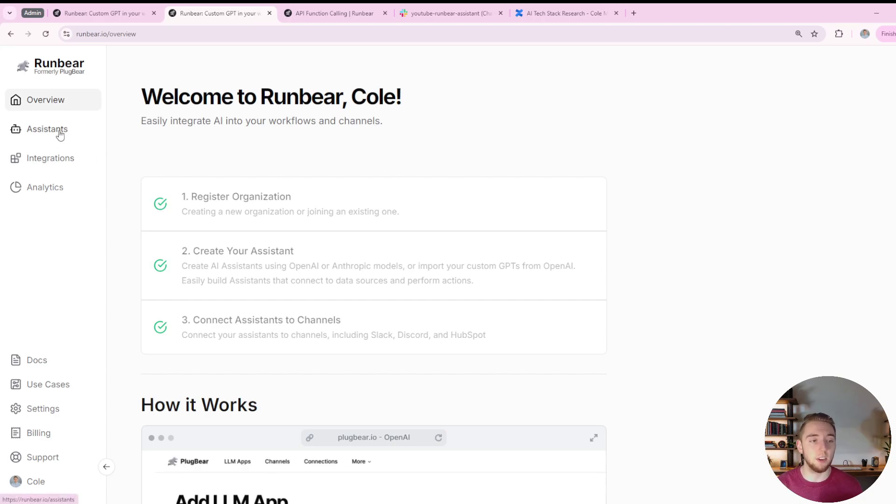
click(57, 163)
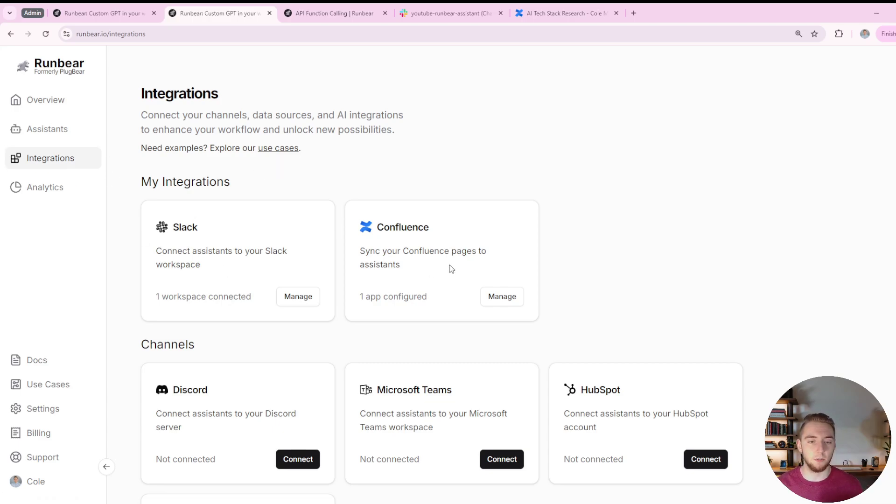
scroll(571, 212, down, 4)
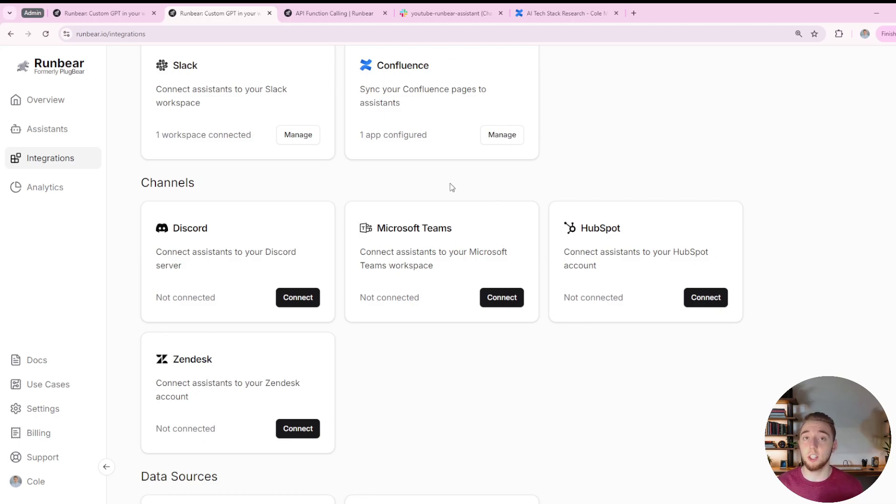
scroll(434, 85, down, 3)
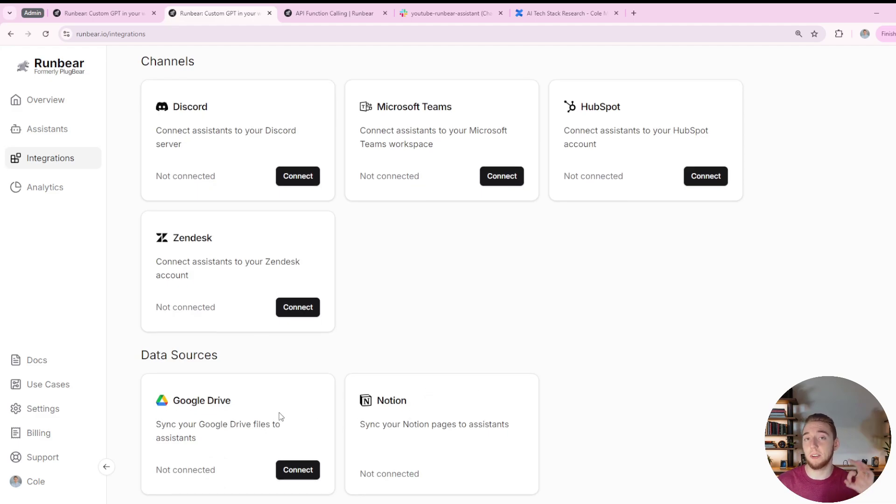
scroll(439, 280, up, 6)
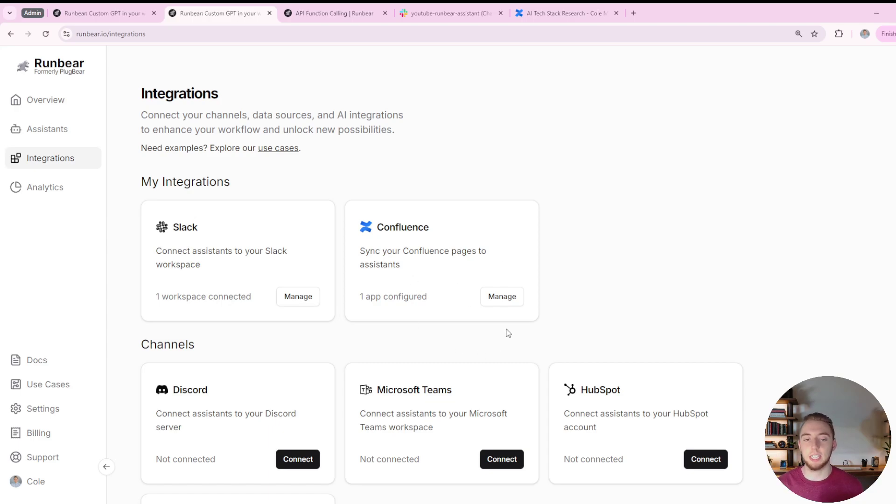
- Switch to Confluence and read through the AI Tech Stack Research page down to its summary
click(562, 14)
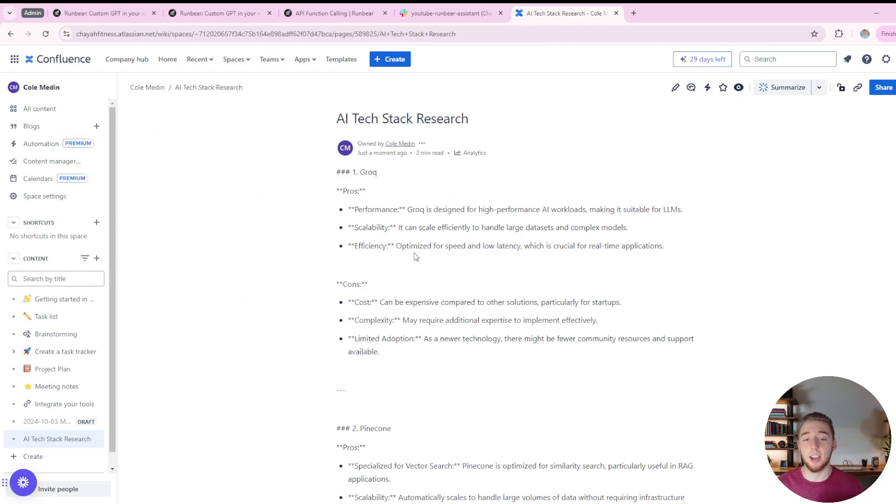
scroll(413, 253, down, 20)
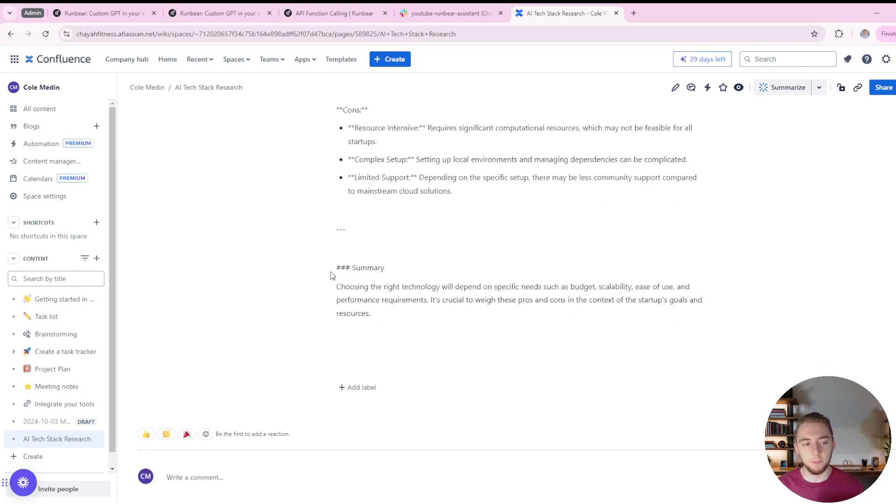
scroll(336, 276, up, 20)
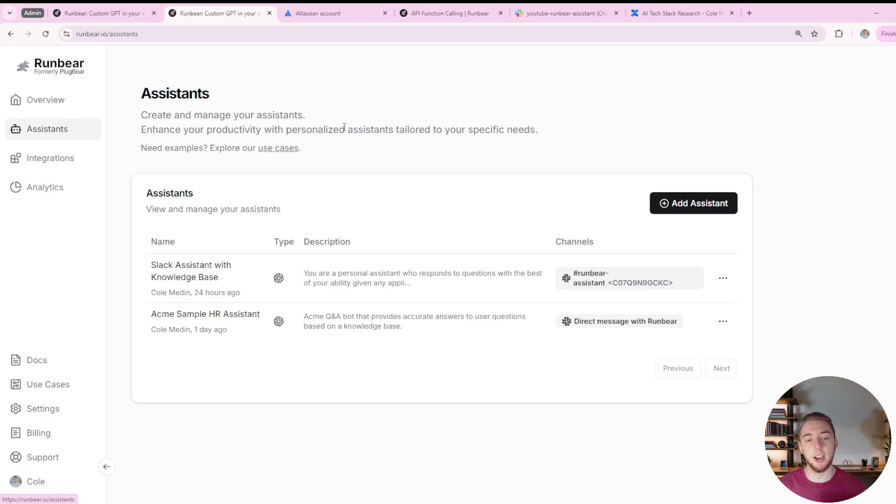
- Open the configuration form for a new assistant built from scratch with OpenAI Assistants
click(687, 203)
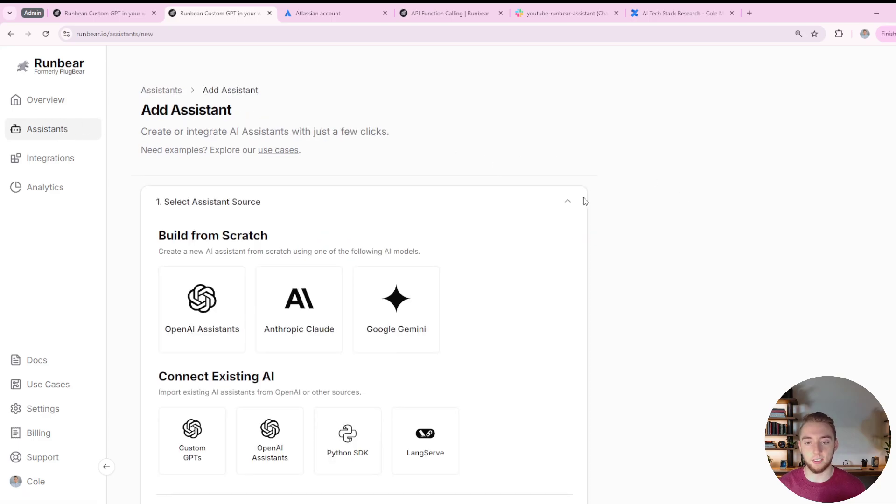
scroll(638, 244, down, 1)
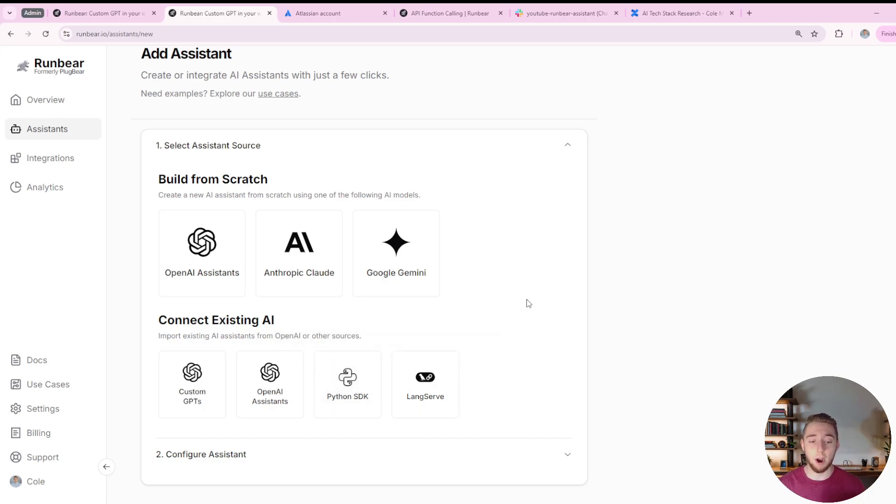
click(220, 258)
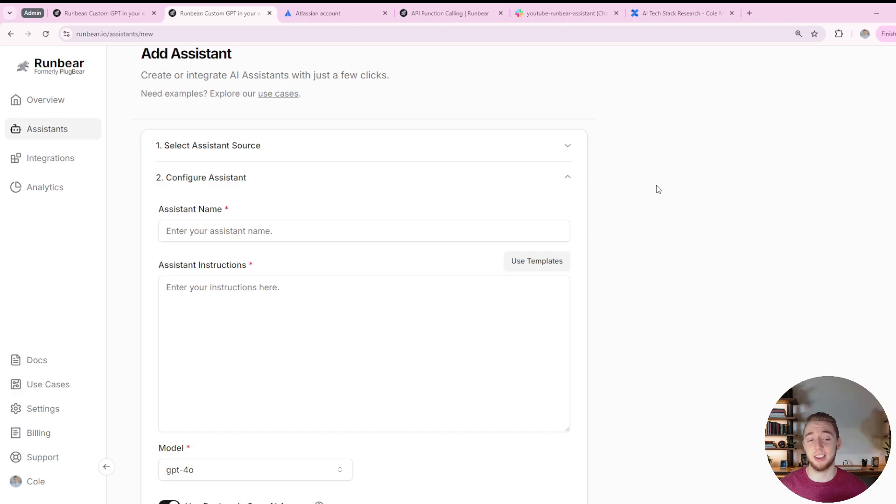
- Return to the assistants list and open Slack Assistant with Knowledge Base for editing
click(67, 134)
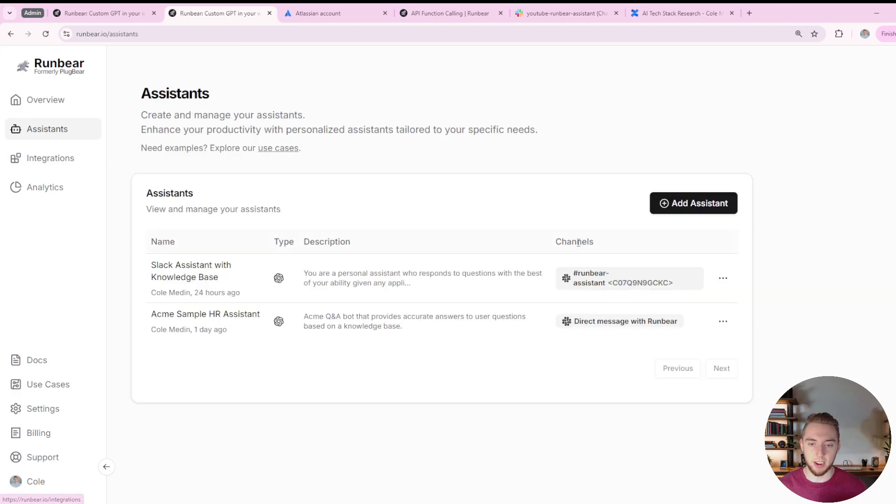
click(723, 280)
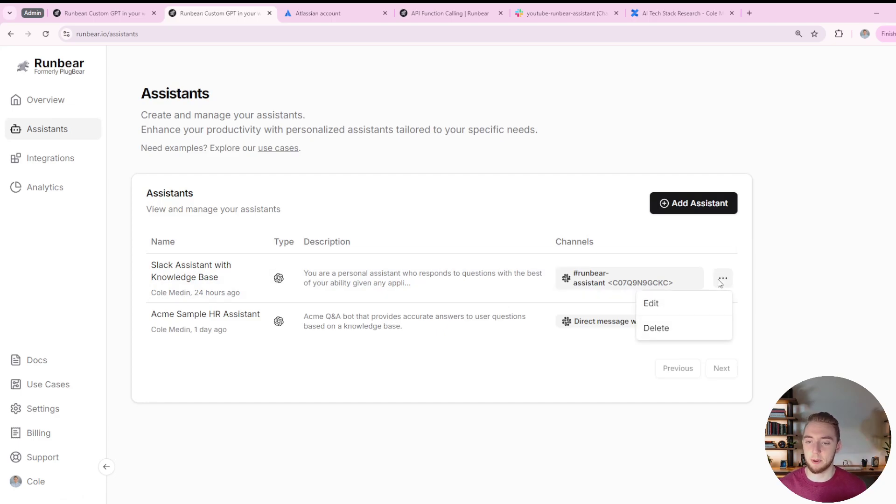
click(685, 305)
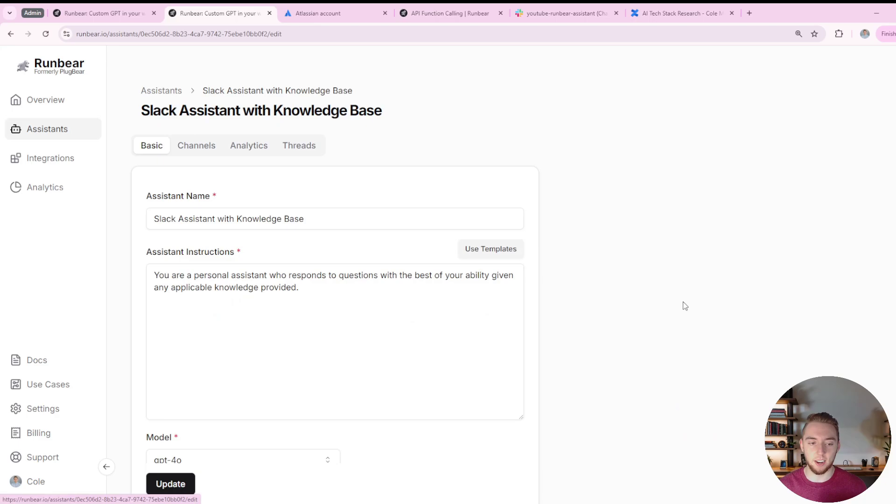
- Examine the assistant's name and its instructions text in the basic settings
scroll(701, 136, down, 2)
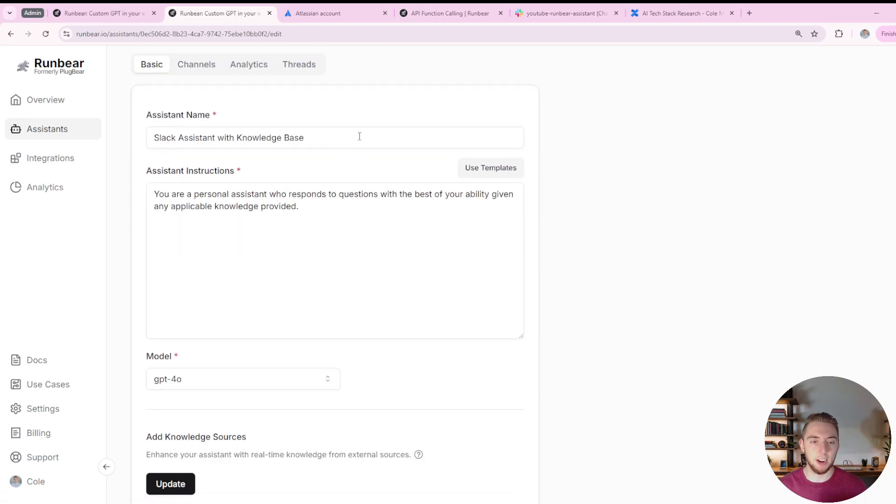
drag(360, 136, 133, 136)
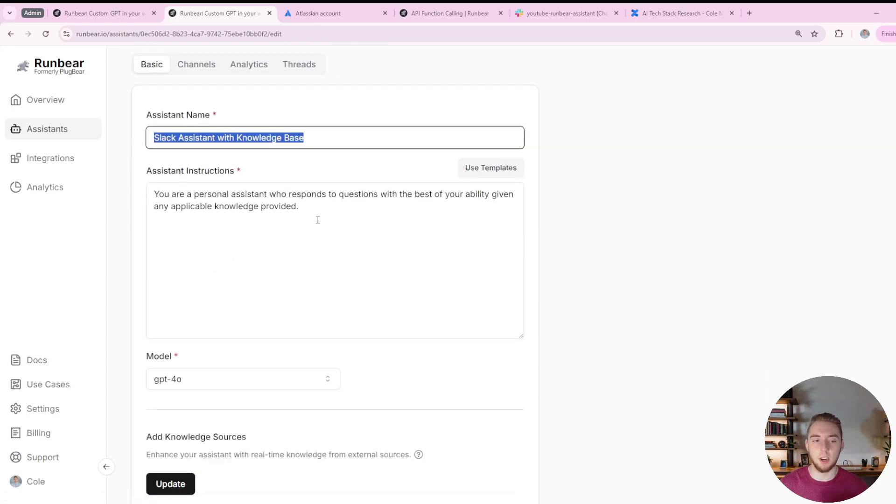
drag(324, 209, 107, 194)
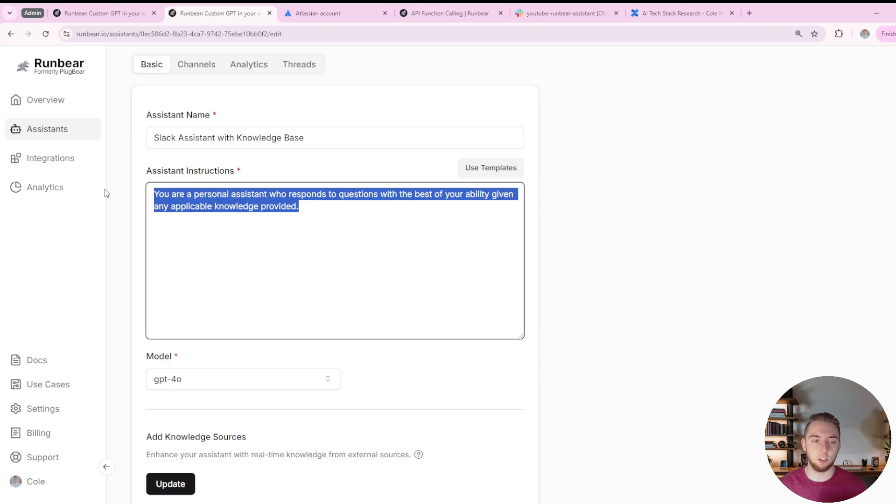
click(639, 184)
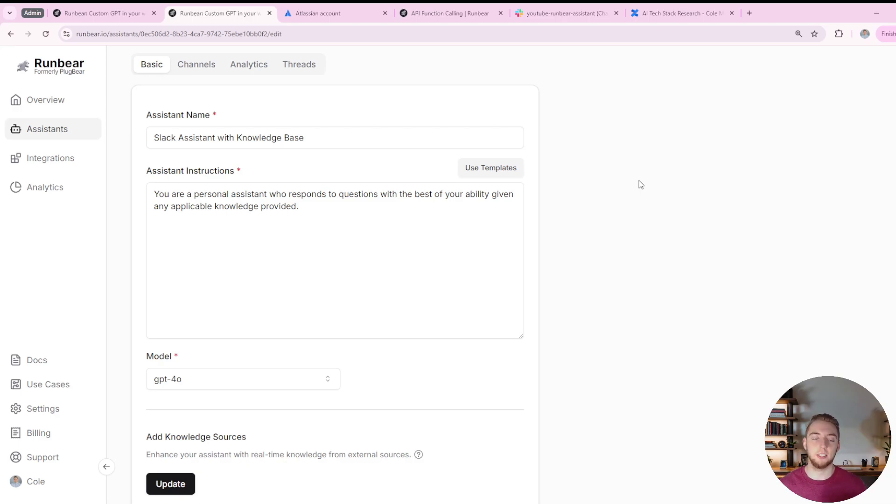
drag(353, 204, 146, 197)
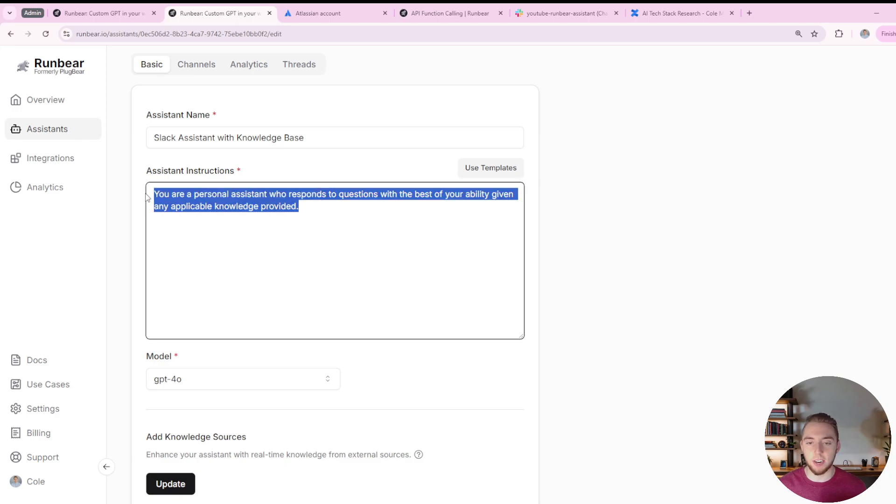
click(576, 200)
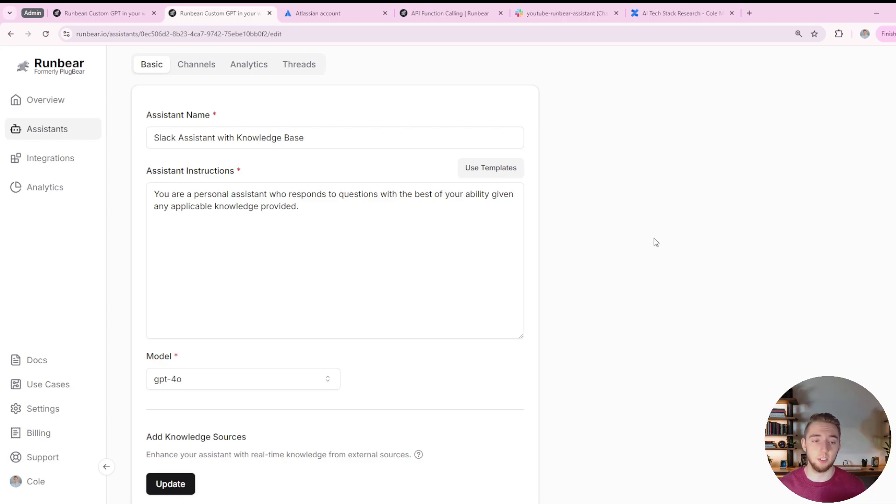
- Look through the models offered for the assistant and close the list without choosing another one
scroll(180, 337, down, 2)
scroll(398, 300, down, 1)
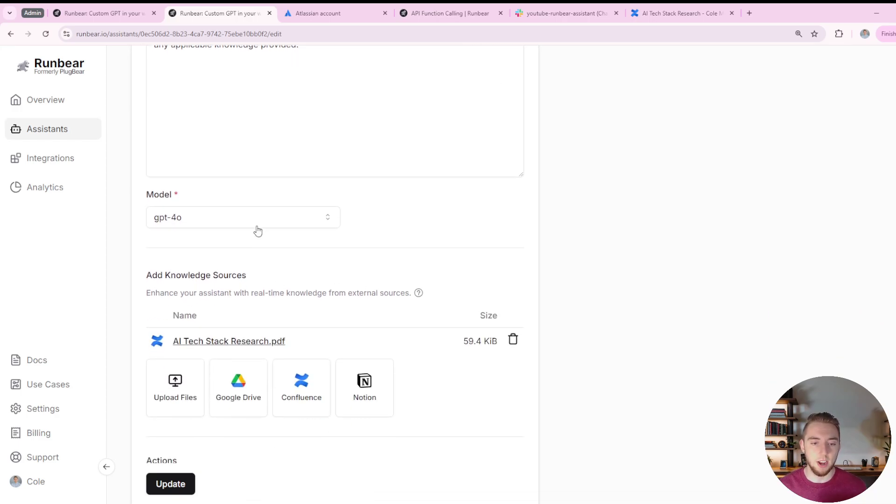
click(257, 225)
scroll(238, 326, down, 2)
scroll(244, 344, down, 3)
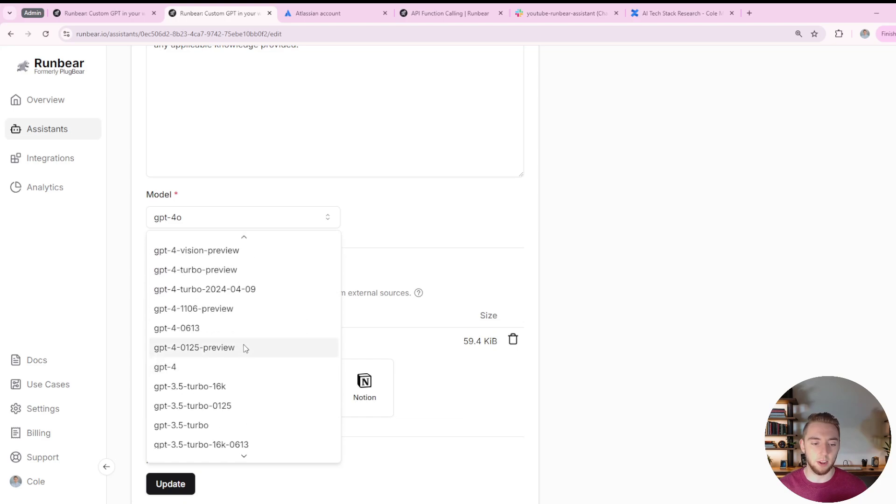
click(551, 206)
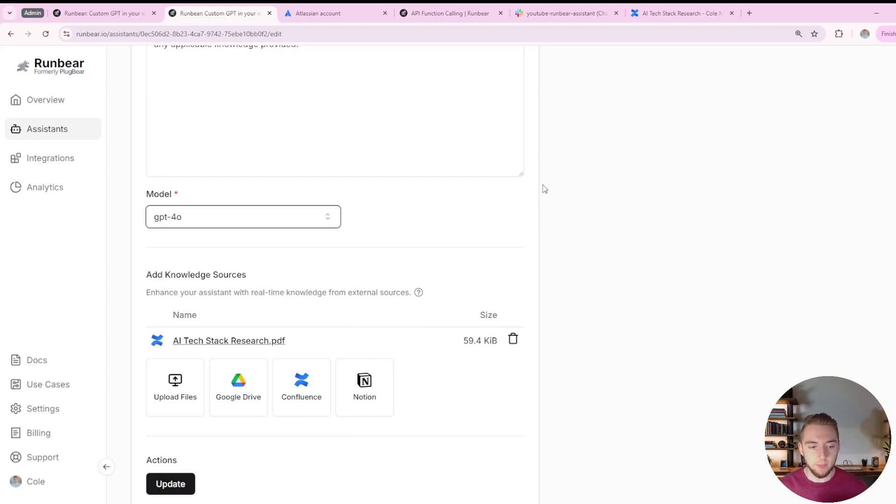
- Inspect the Confluence pages added as knowledge sources, checking the AI Tech Stack Research page's URL in Confluence, and close the page settings
scroll(545, 190, down, 2)
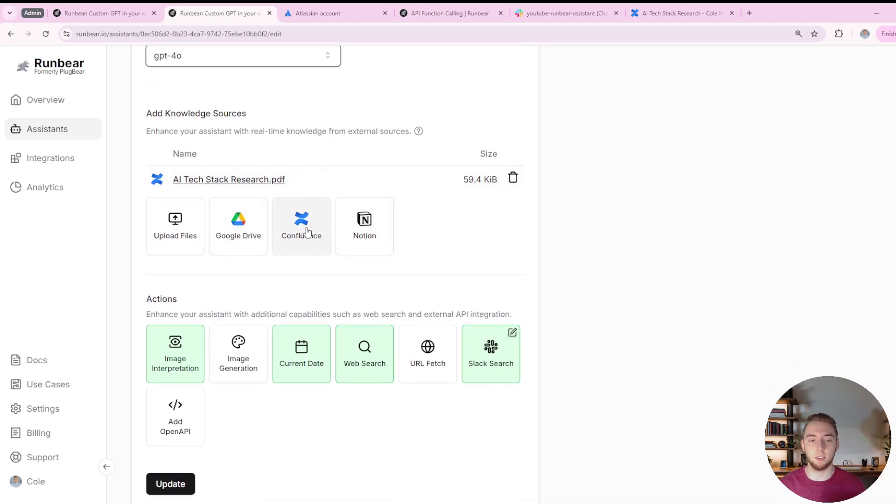
click(307, 232)
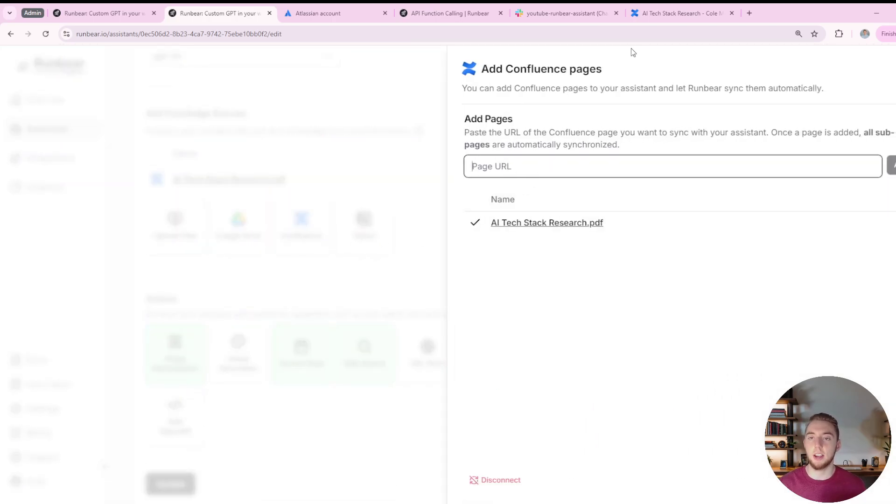
click(624, 14)
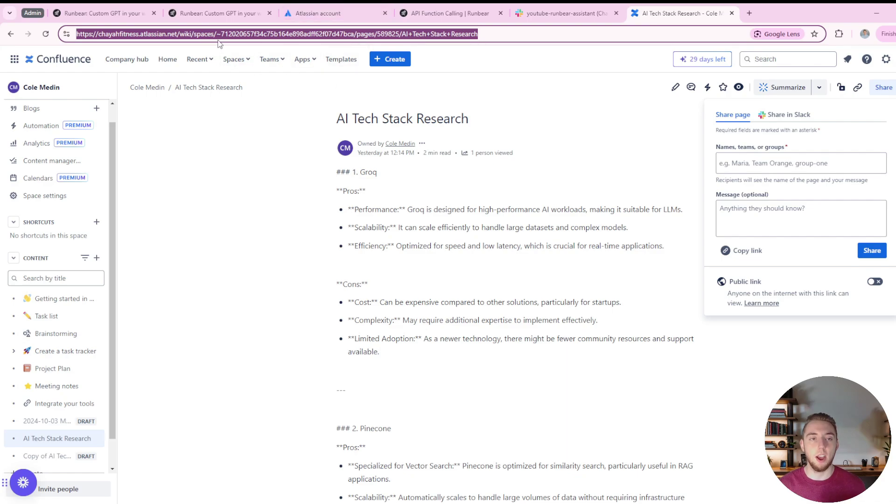
click(103, 13)
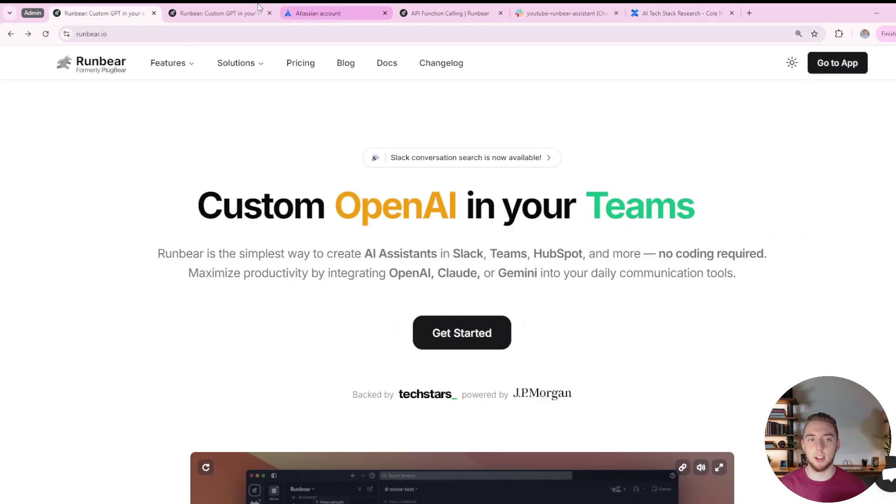
click(217, 13)
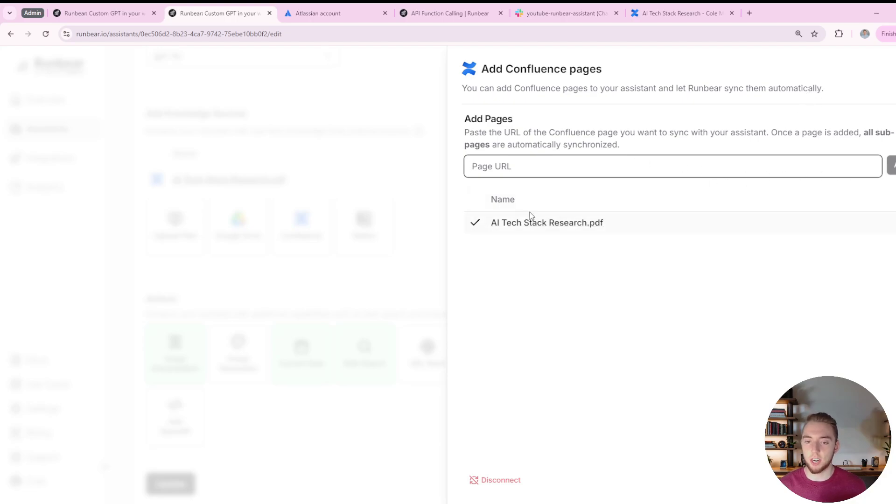
click(262, 215)
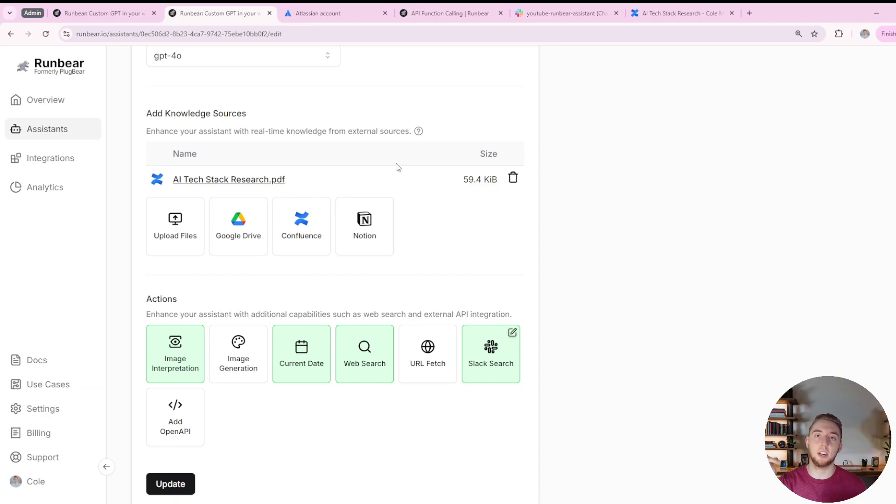
- Switch to Confluence and read the Groq and Pinecone sections of the AI Tech Stack Research page
key(ctrl+9)
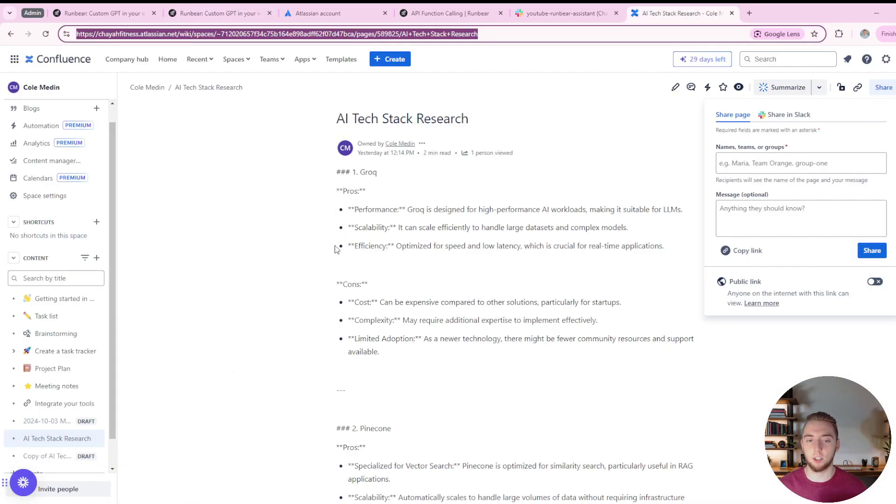
scroll(477, 278, down, 2)
scroll(477, 278, down, 1)
click(447, 241)
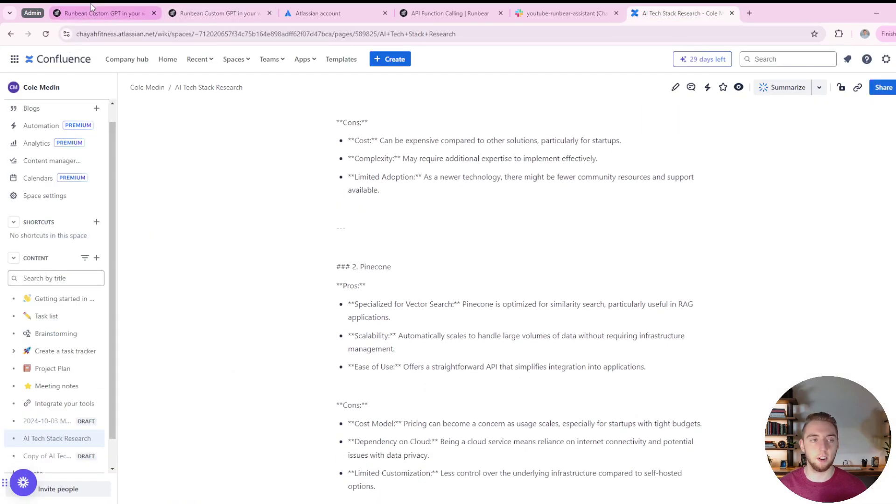
- Switch back to Runbear, review the assistant's actions, and open the OpenAPI add-on configuration, closing it without entering a spec
click(202, 9)
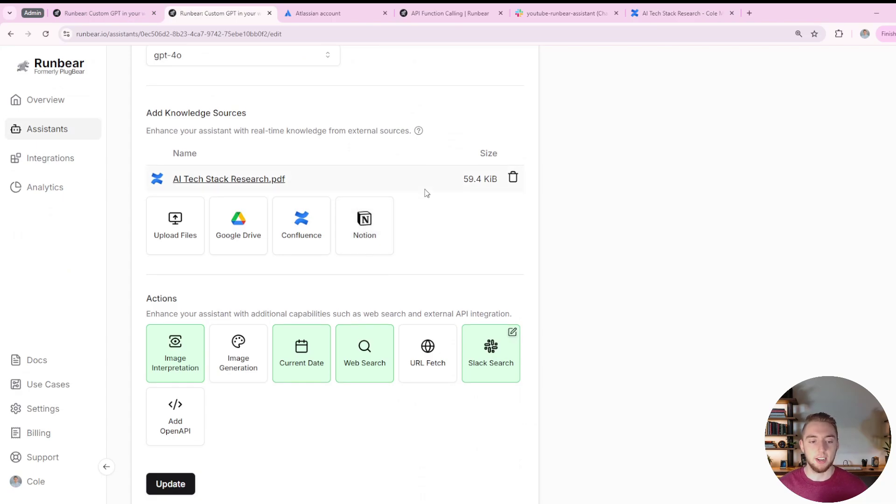
scroll(431, 192, down, 2)
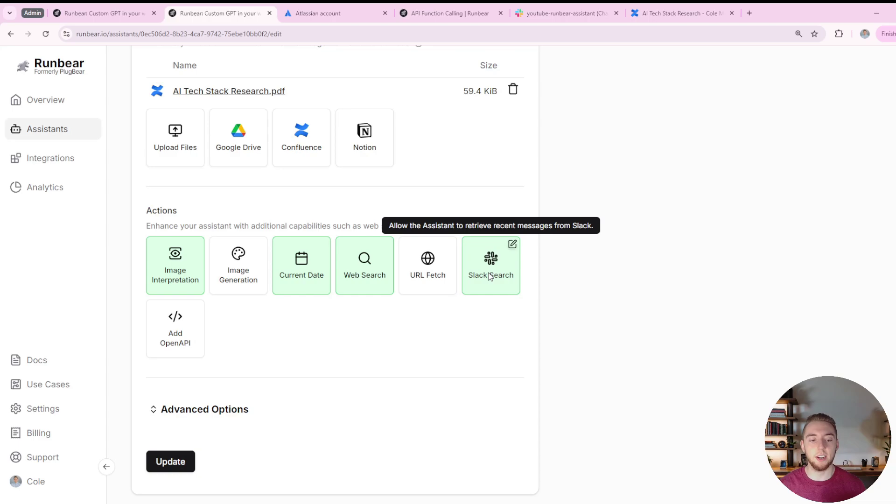
click(188, 342)
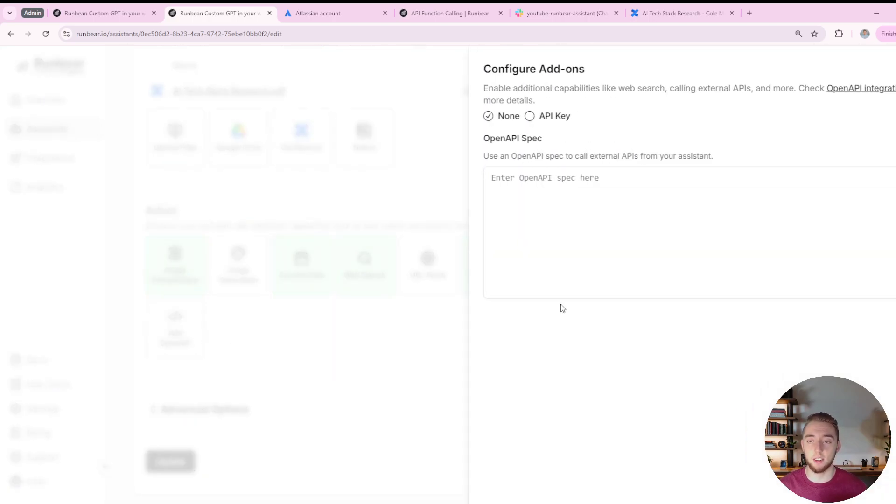
click(605, 227)
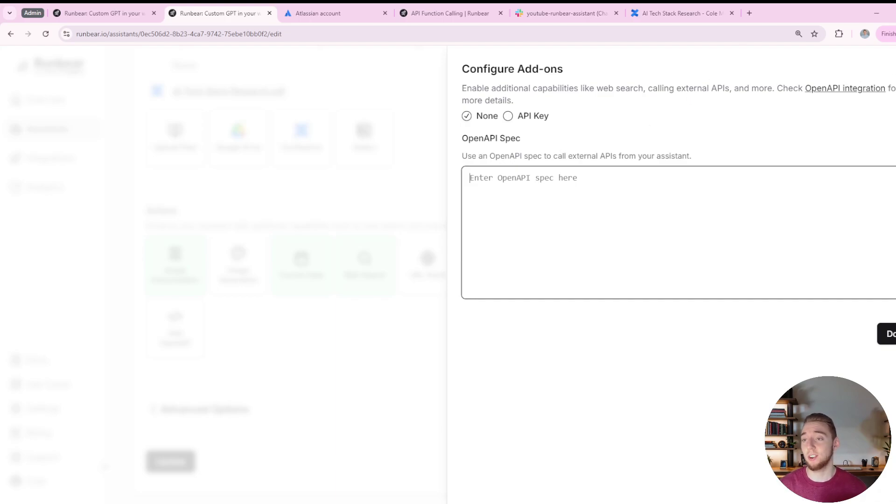
click(894, 79)
- Expand the assistant's Advanced Options and examine preferences such as Code Interpreter, file upload, token limits, Temperature and Top P
scroll(588, 253, up, 3)
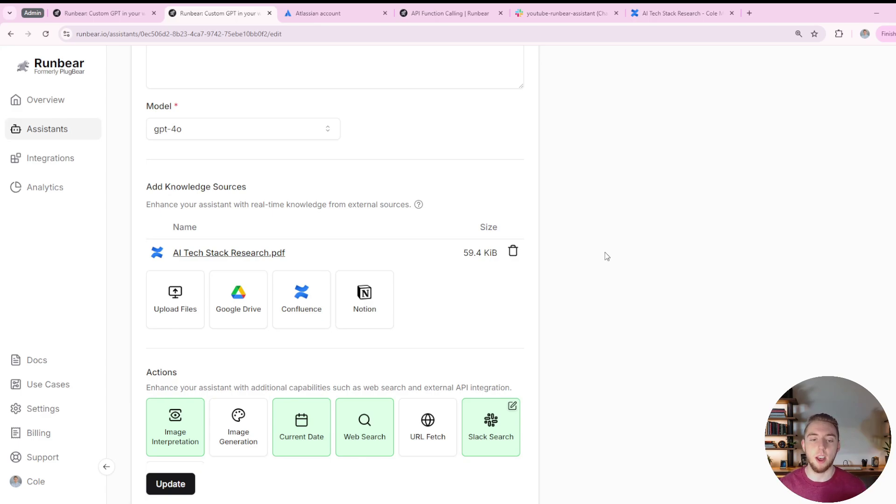
scroll(607, 257, down, 3)
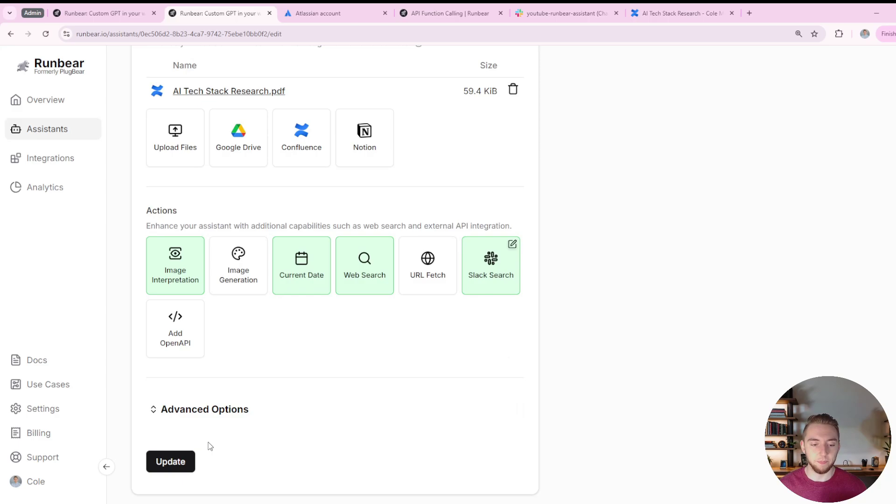
click(211, 412)
scroll(340, 369, down, 5)
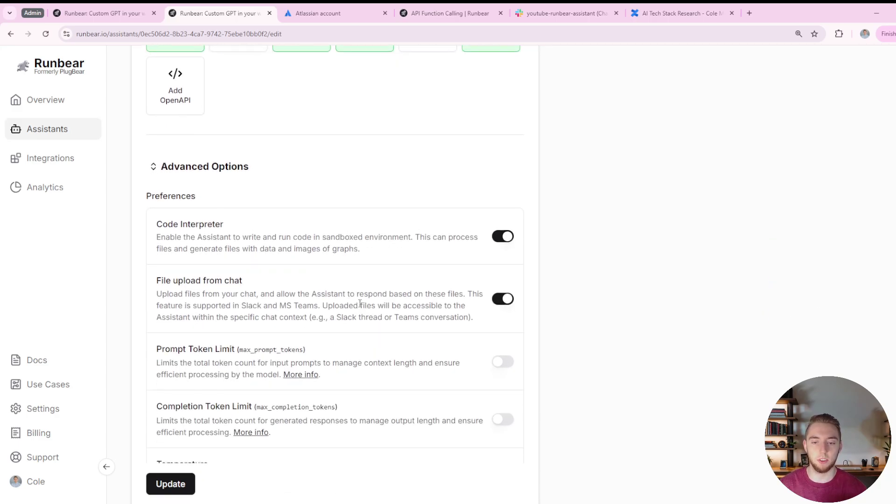
scroll(360, 304, down, 3)
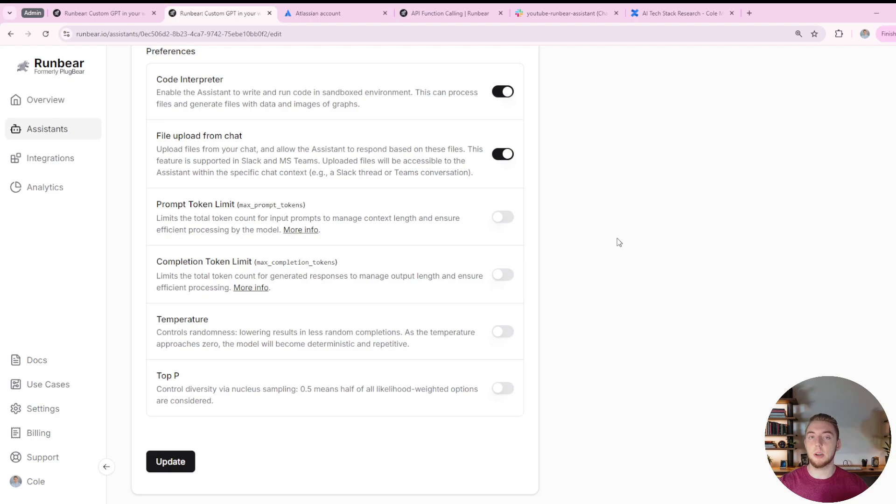
scroll(360, 260, up, 5)
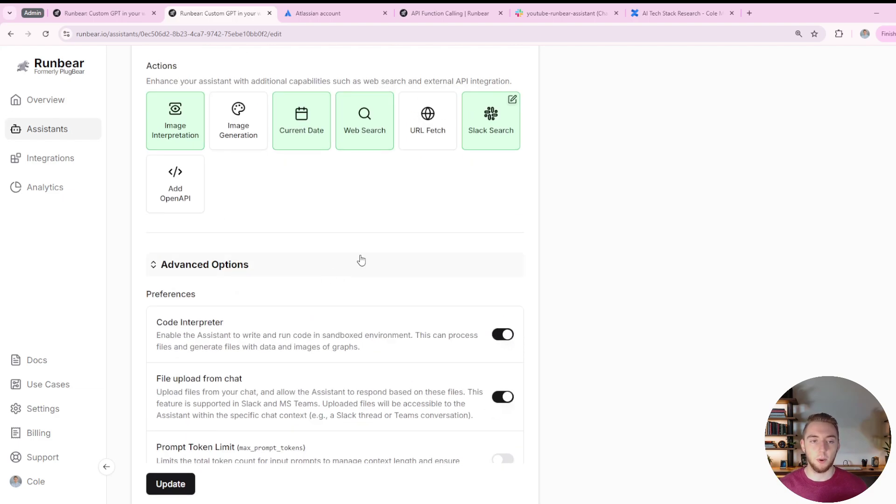
scroll(370, 248, down, 5)
scroll(370, 248, up, 3)
scroll(370, 247, down, 3)
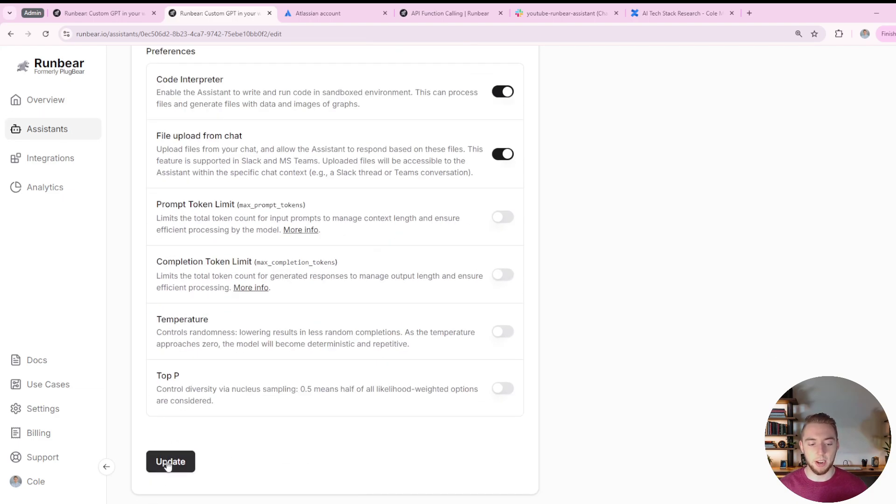
scroll(228, 301, up, 10)
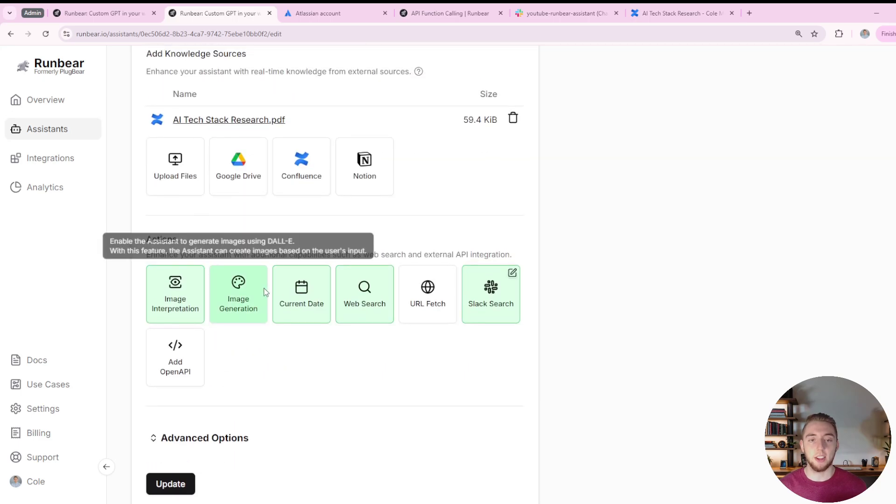
- Start a new channel connection for the assistant, choosing the Chayahfitness Slack workspace and the public channel #youtube-runbear-assistant
scroll(369, 248, up, 7)
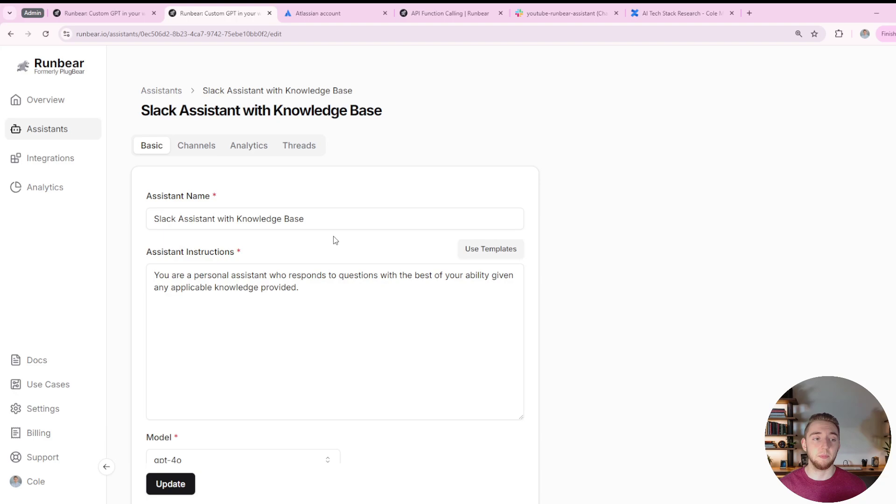
click(211, 142)
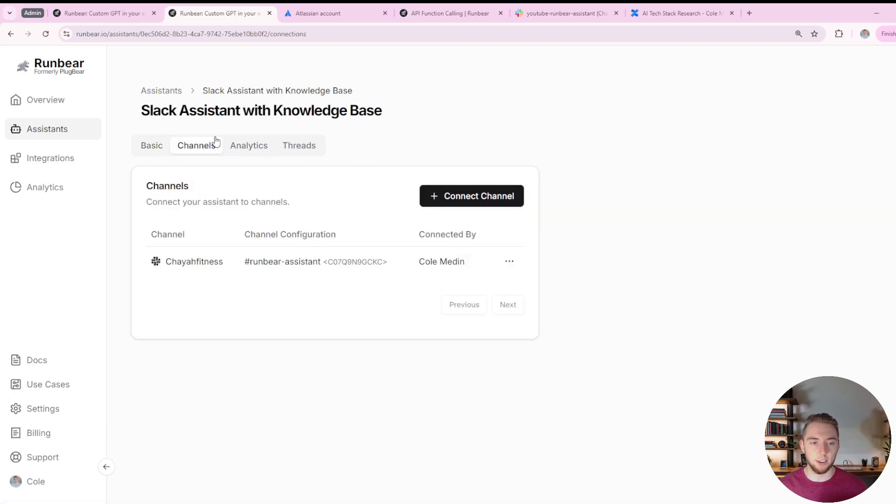
click(497, 201)
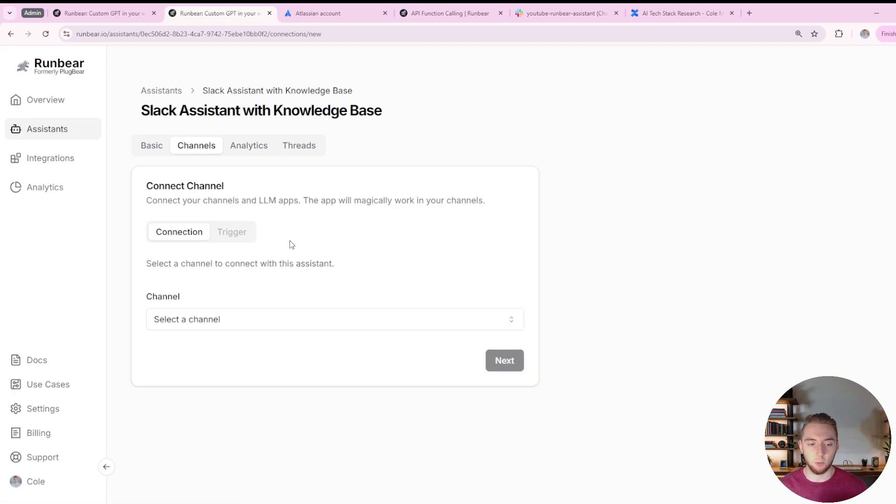
click(248, 321)
click(213, 350)
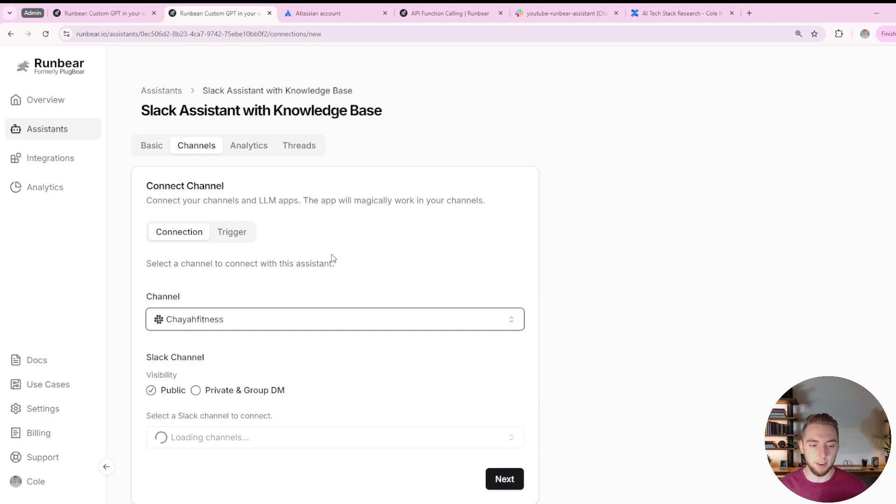
scroll(299, 276, down, 1)
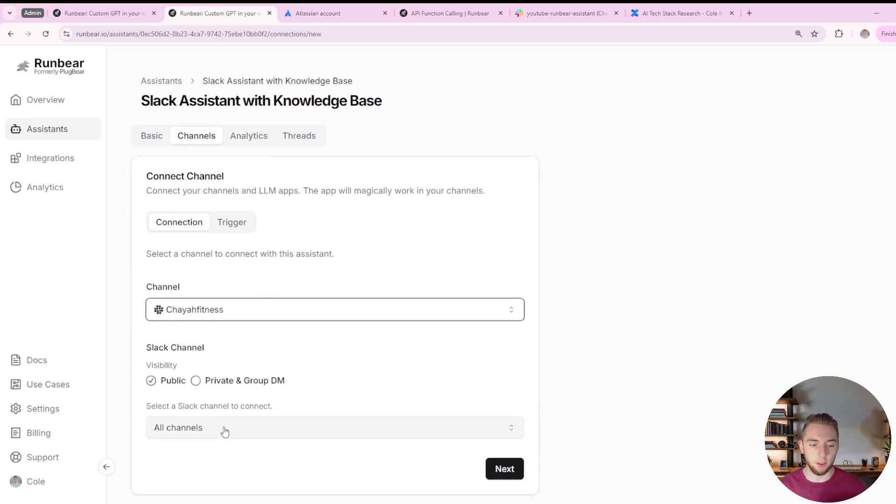
click(248, 428)
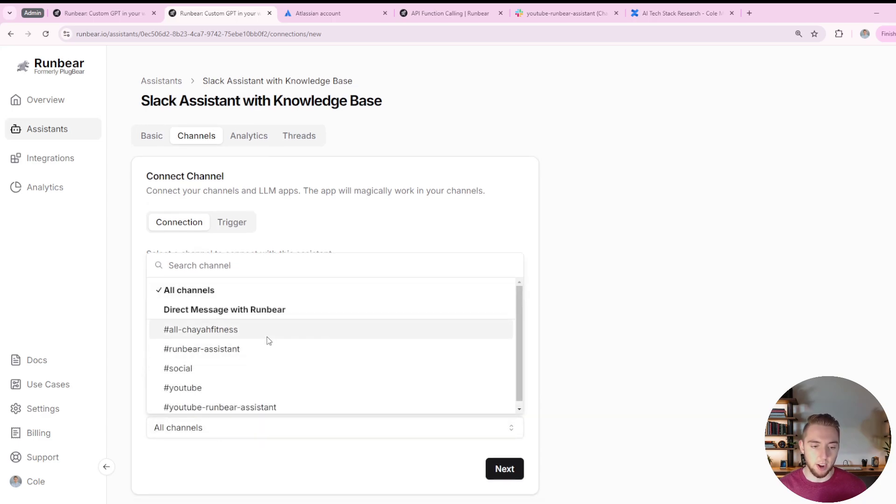
click(256, 407)
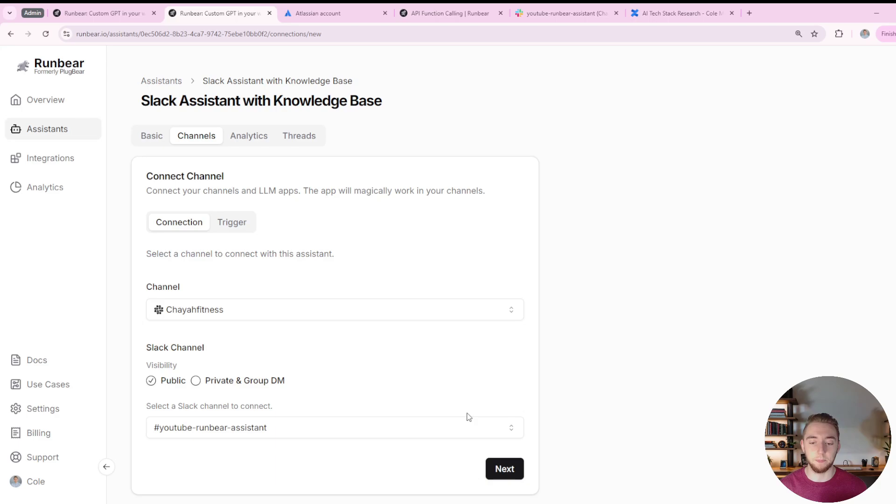
click(508, 470)
- Review the trigger conditions and create the connection with Trigger on Bot Mention and Trigger on Thread Replies enabled
scroll(590, 254, down, 2)
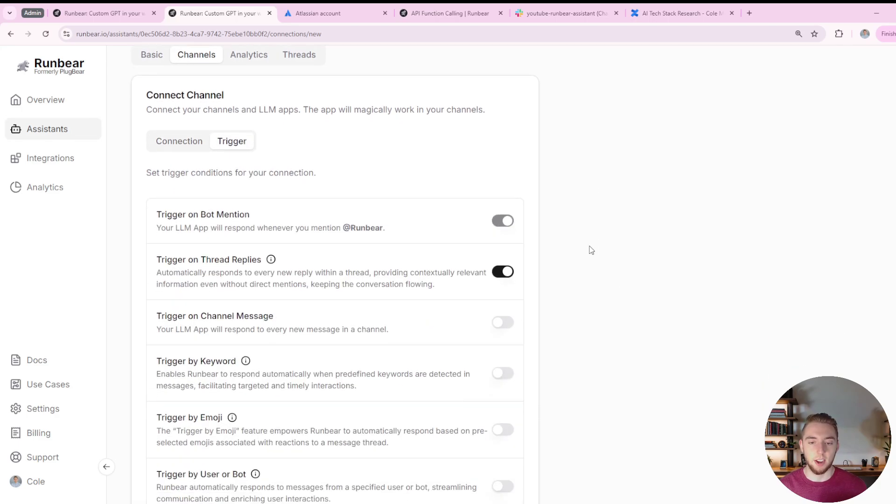
scroll(584, 205, down, 2)
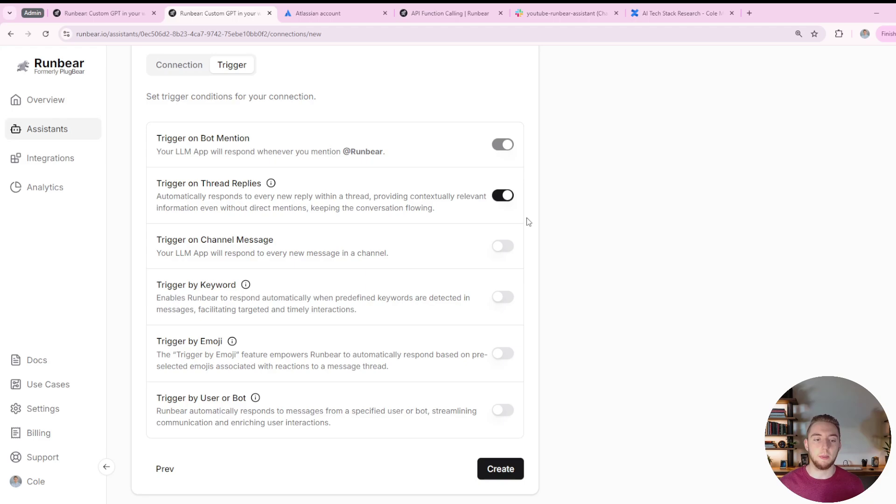
drag(236, 285, 182, 286)
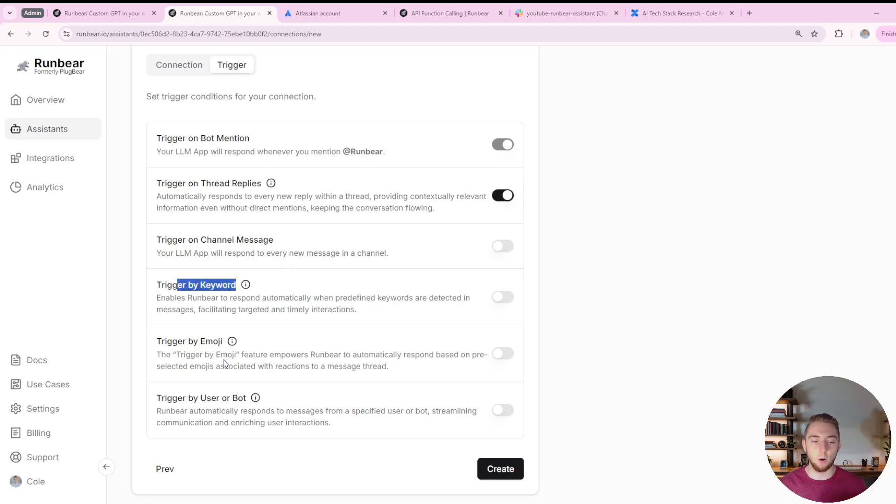
drag(226, 356, 175, 342)
click(668, 280)
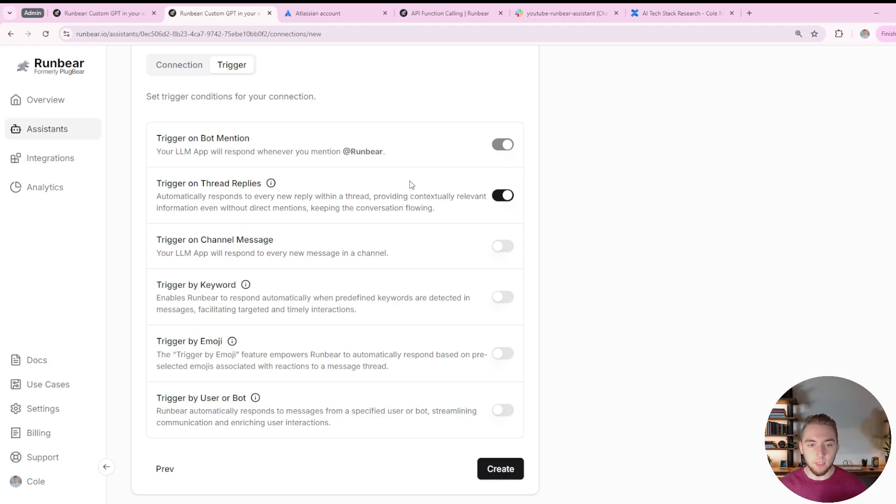
triple_click(388, 148)
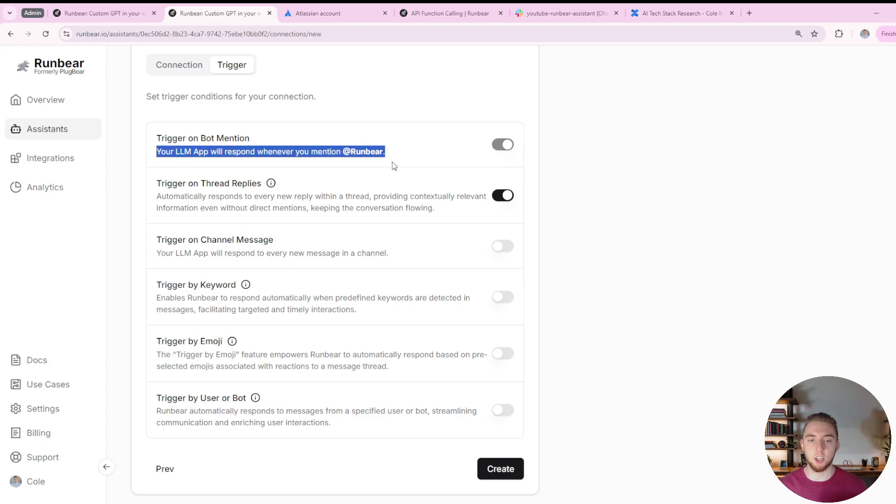
click(395, 156)
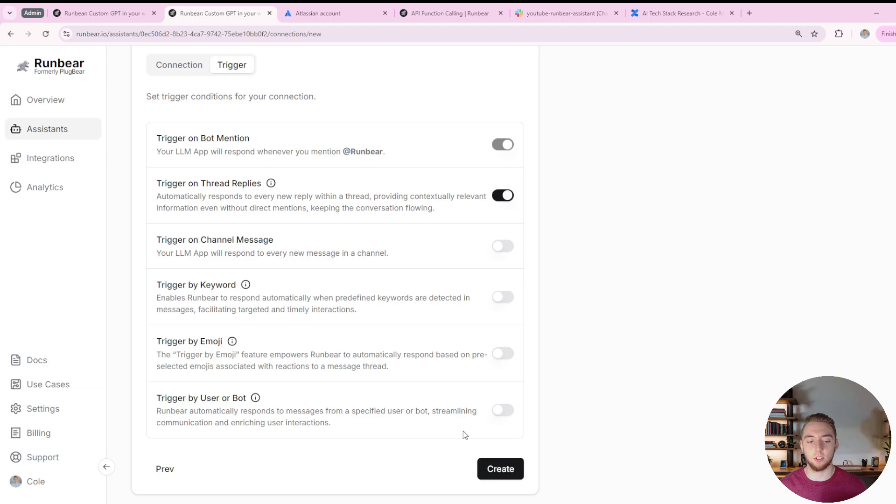
click(503, 468)
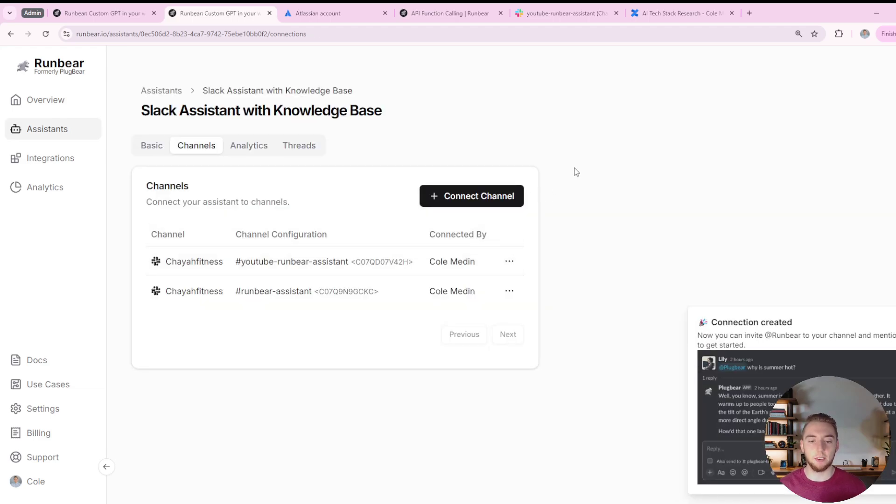
- Switch to Slack and add the Runbear app to the yt-runbear-assistant channel through its integrations
click(565, 15)
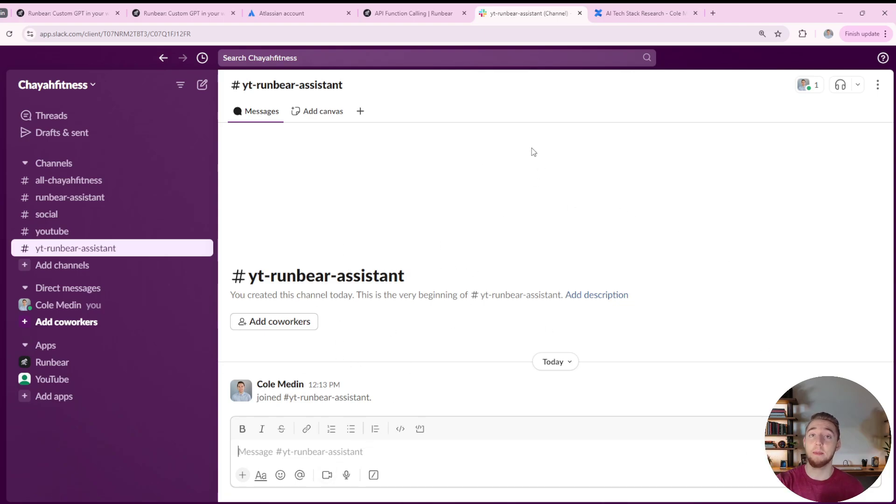
click(804, 85)
click(422, 153)
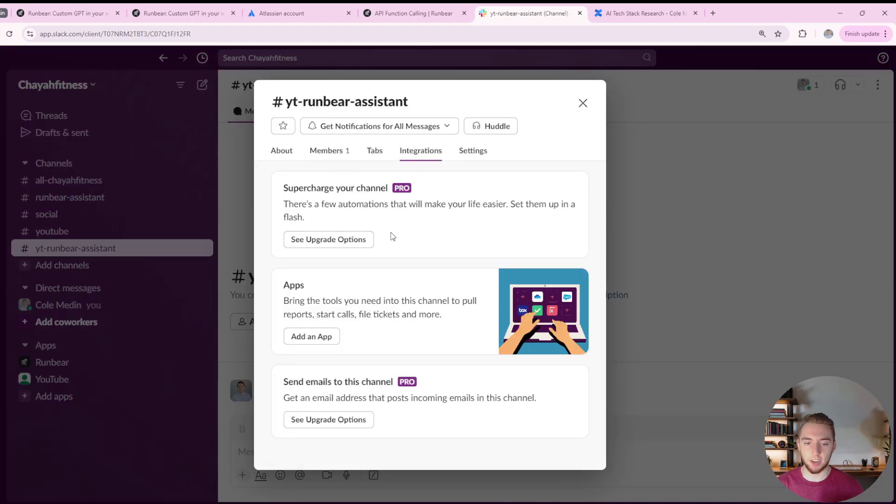
click(312, 337)
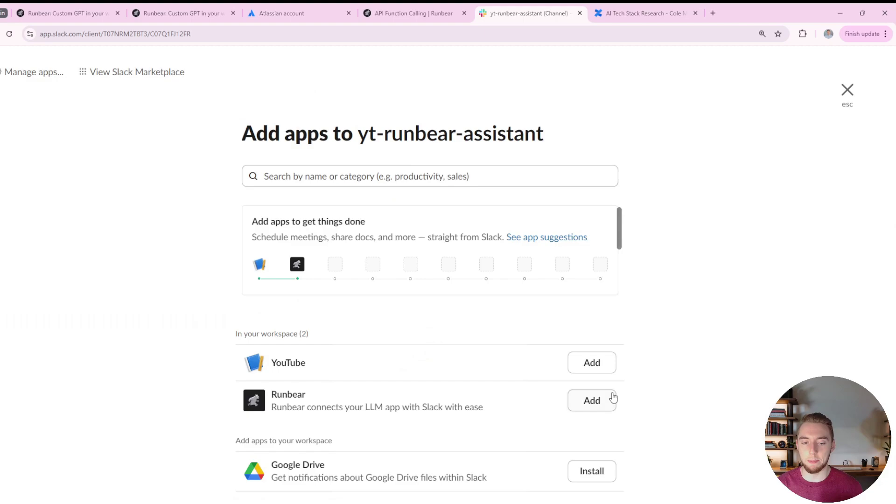
click(592, 401)
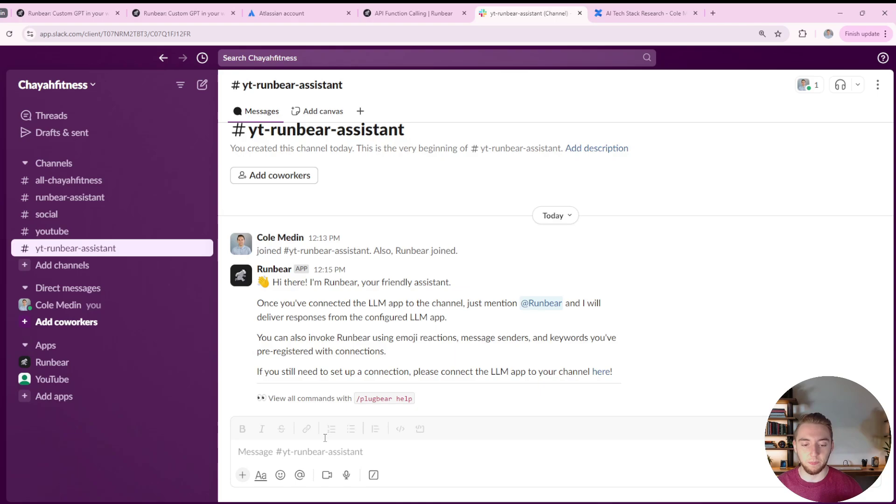
click(316, 451)
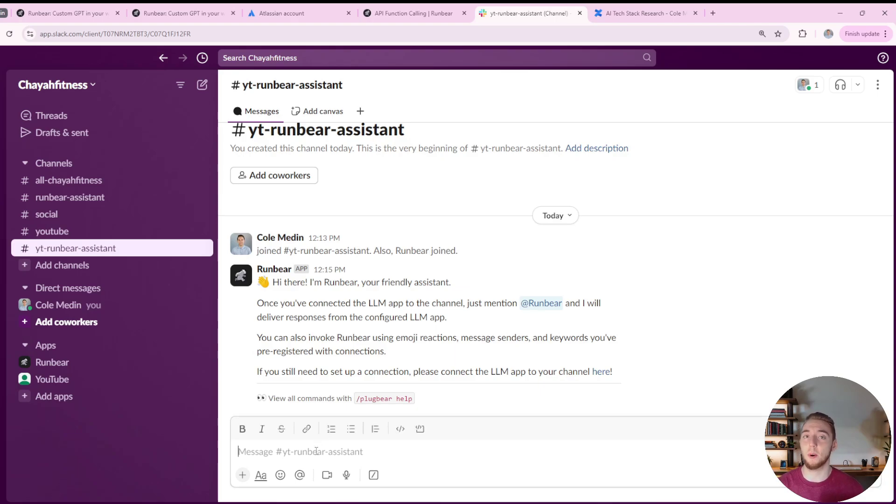
text(@r)
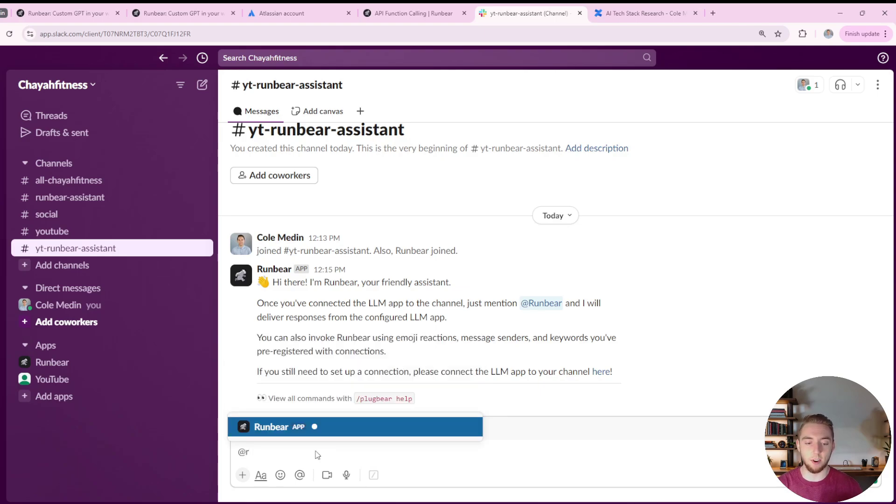
key(Return)
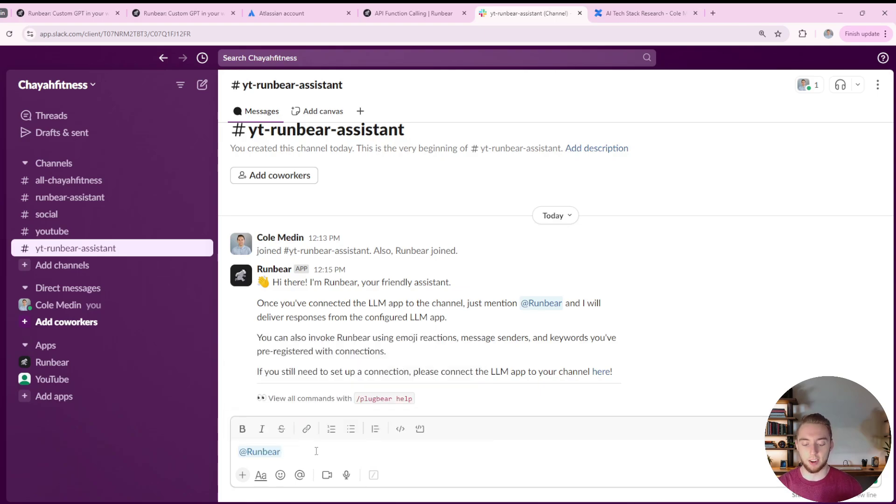
text(What is the tech )
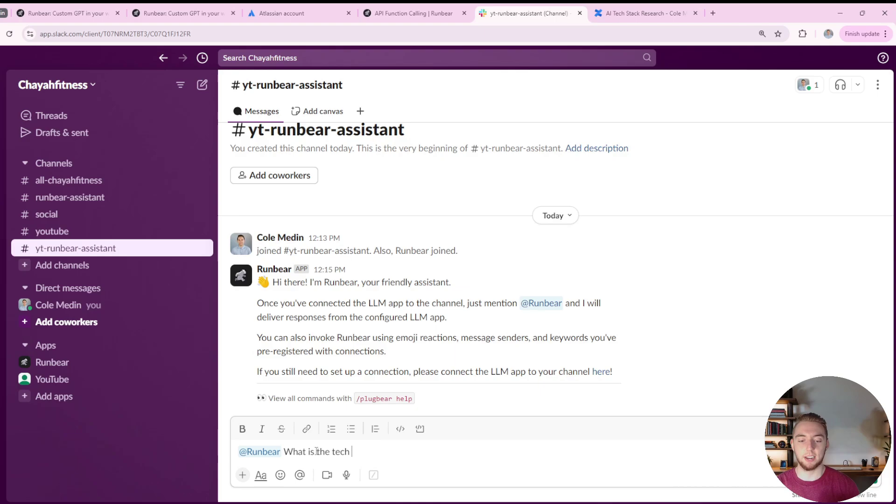
text(stack that I am researching?)
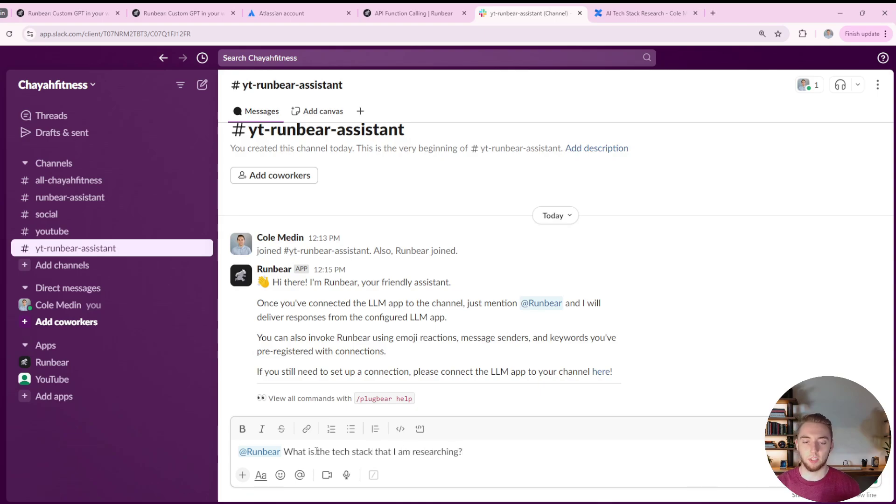
key(Return)
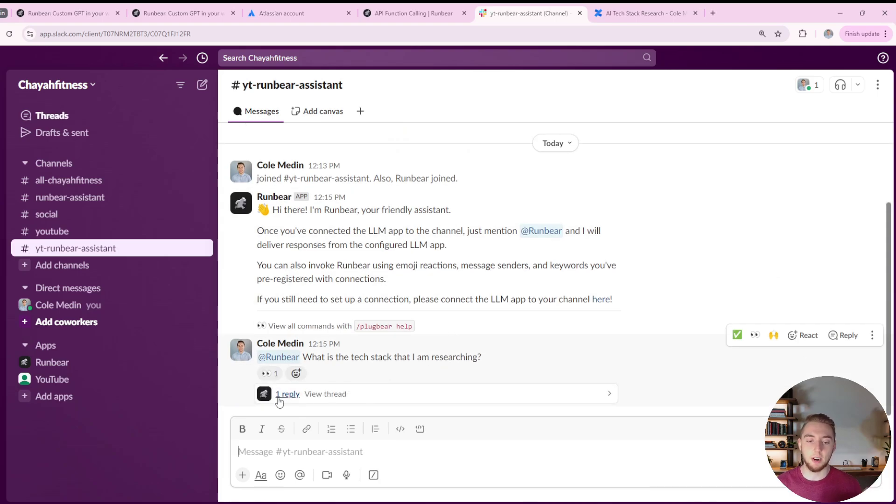
- Open the thread with the assistant's reply and compare its answer with the AI Tech Stack Research page in Confluence
click(287, 394)
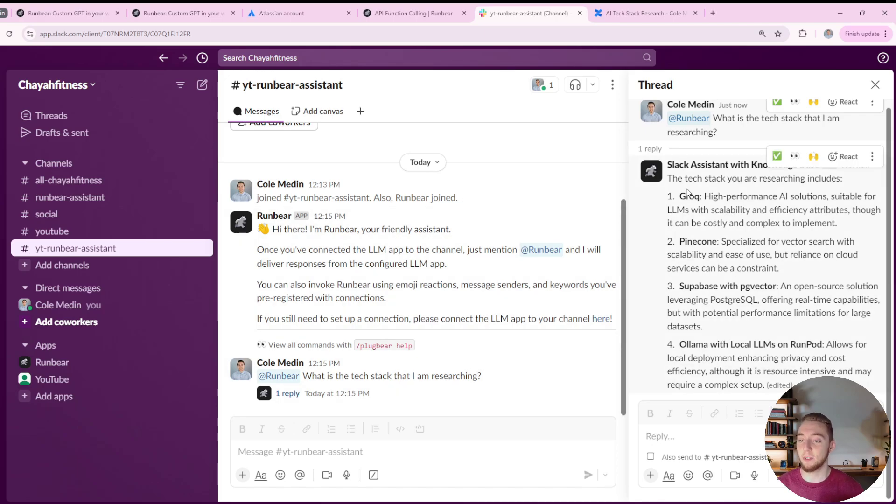
click(631, 13)
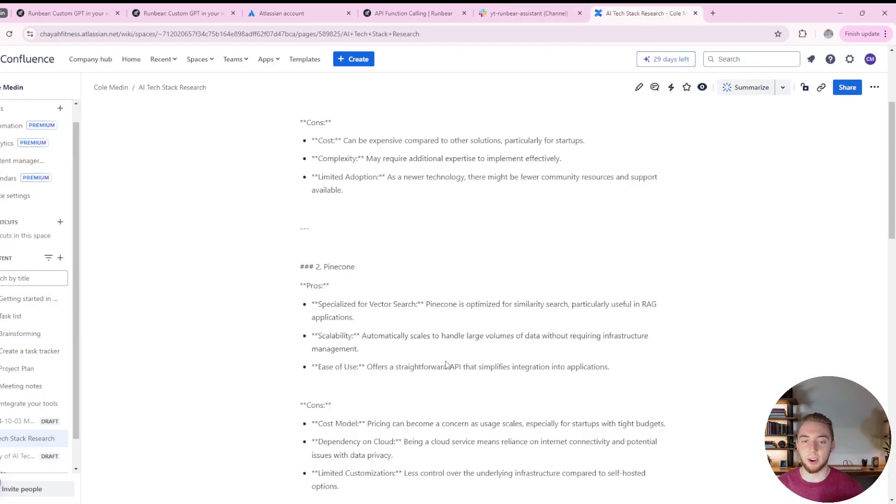
scroll(373, 252, down, 20)
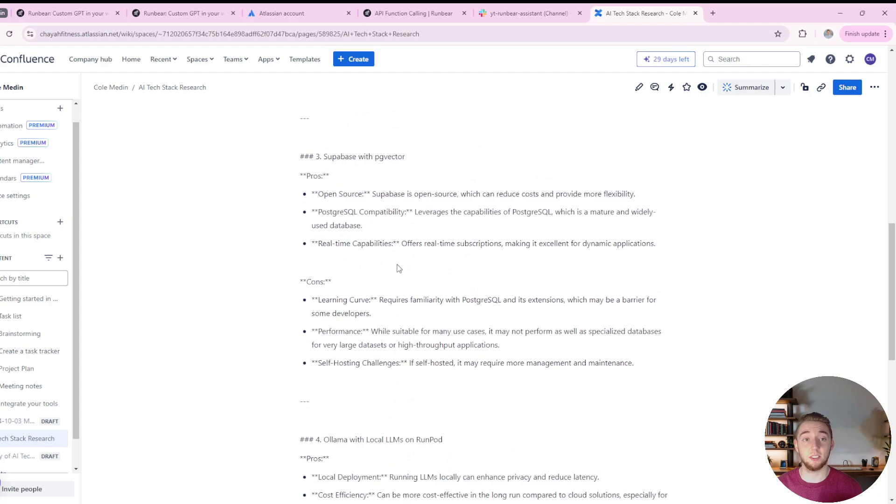
- Return to Slack and reply in the thread, asking the assistant to search the web to determine the pricing for each tech stack
click(533, 13)
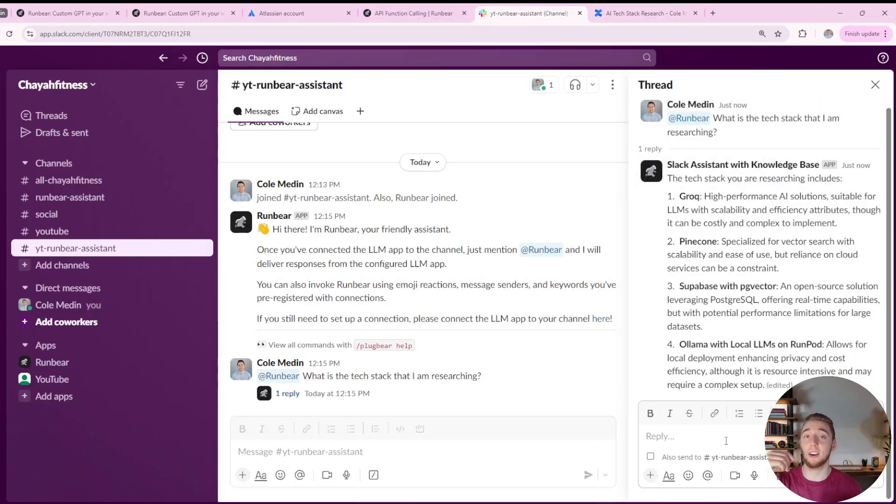
text(S)
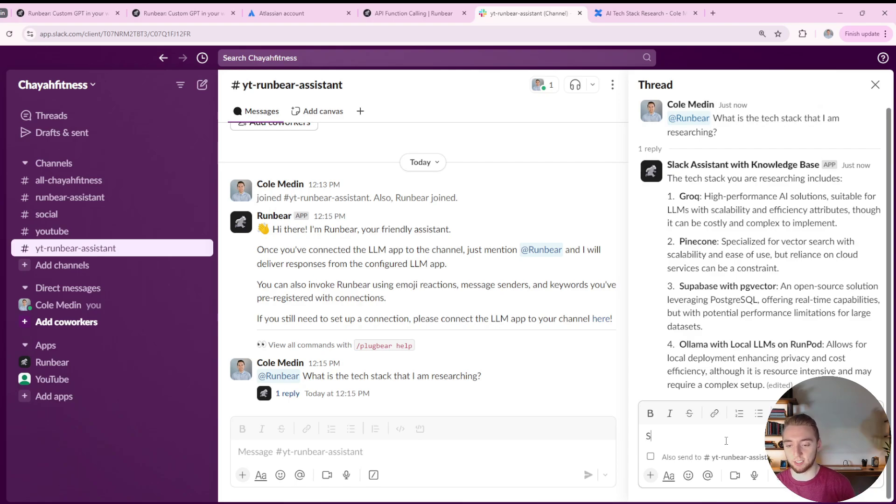
text(earch the web to determine)
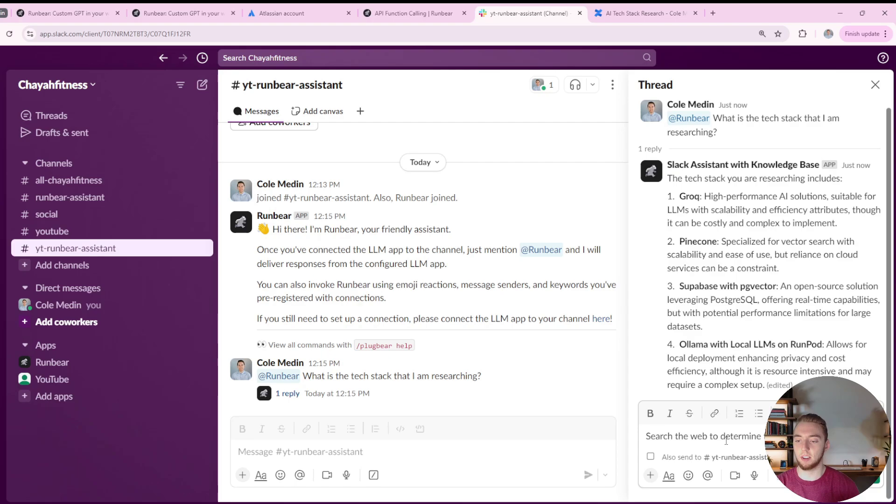
key(Return)
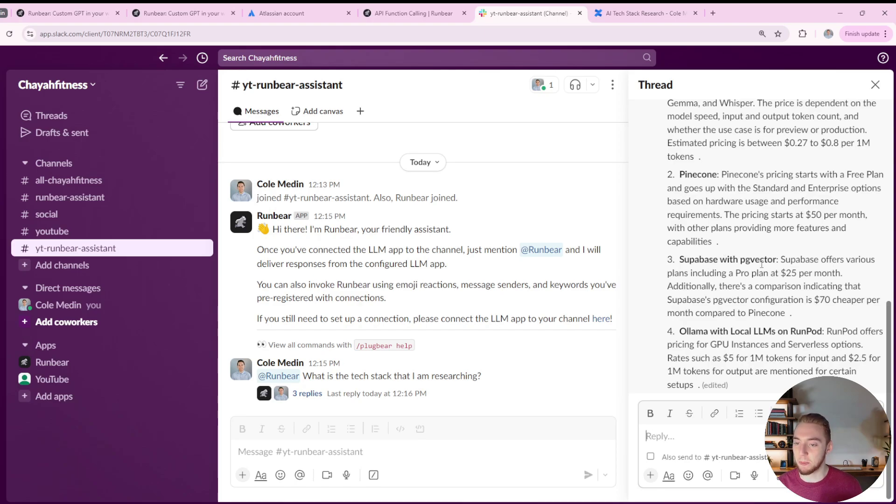
- Review the pricing details for Supabase with pgvector and Groq in the assistant's reply, and close the thread
drag(719, 273, 835, 274)
click(835, 275)
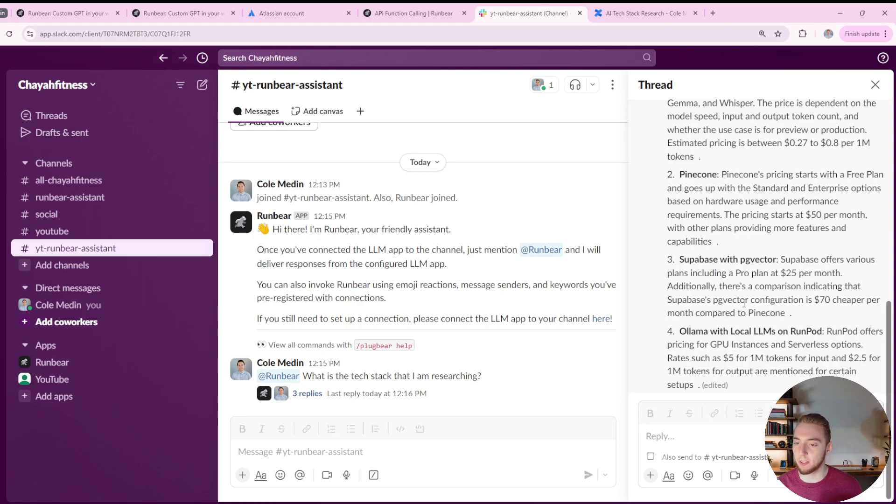
drag(694, 304, 808, 317)
click(808, 318)
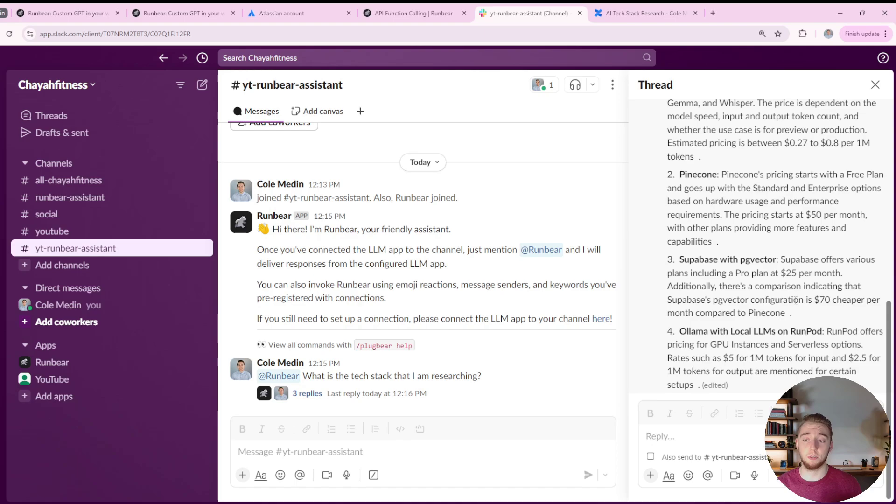
scroll(795, 301, up, 3)
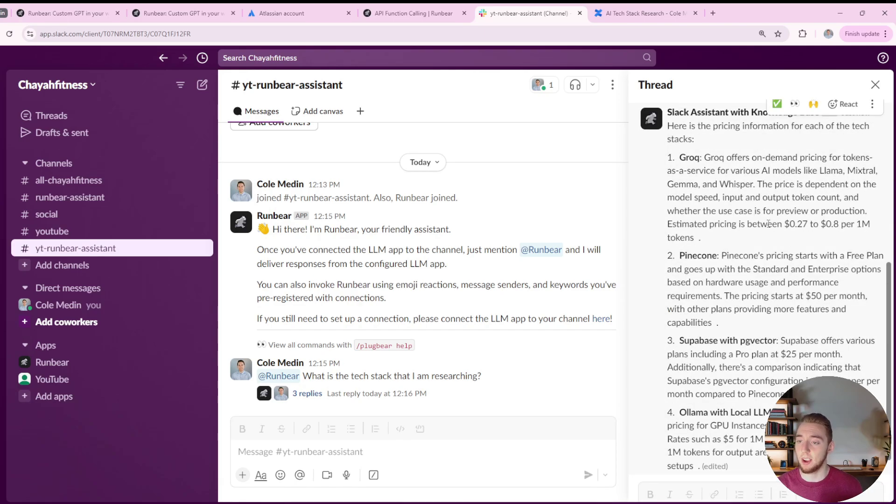
drag(696, 222, 837, 223)
click(838, 223)
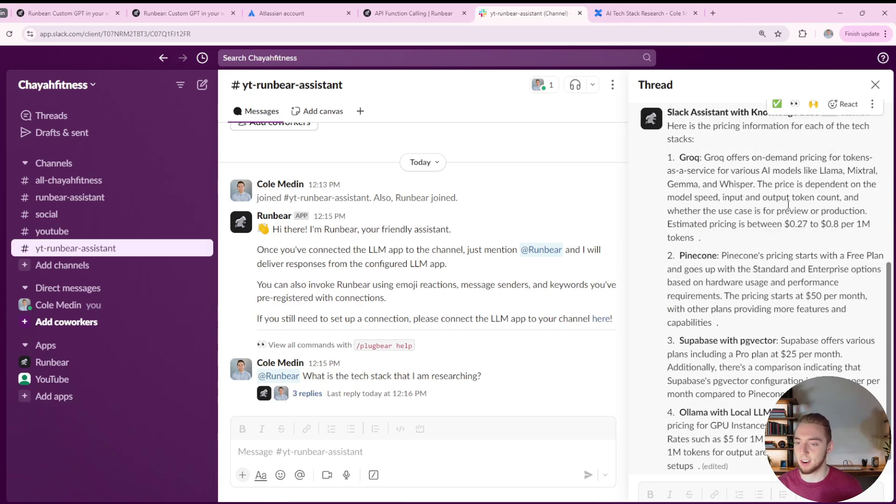
scroll(788, 213, down, 3)
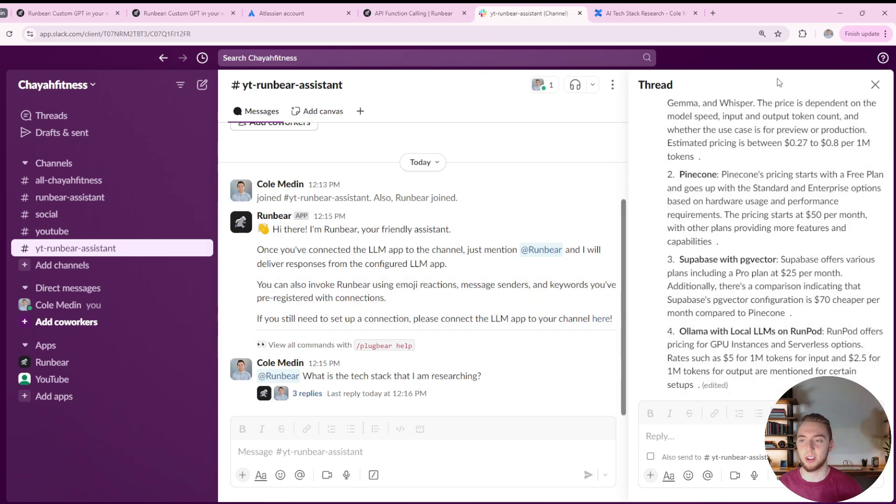
click(875, 86)
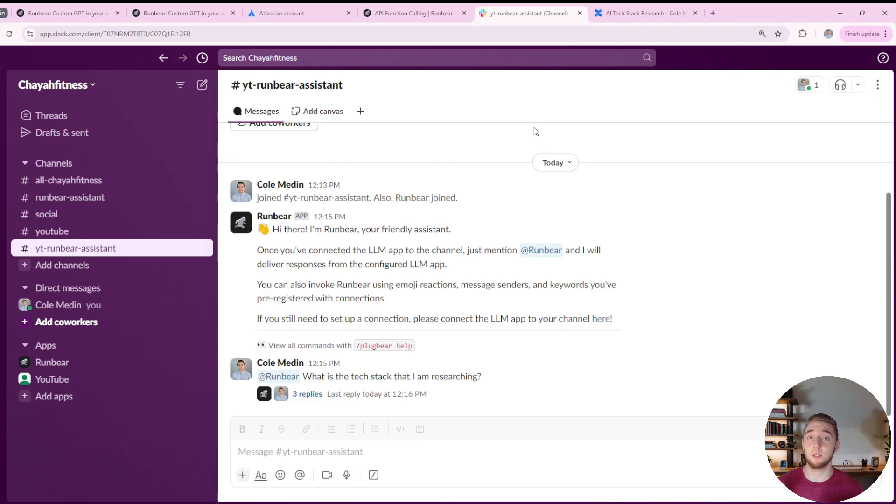
- Open the youtube channel and review its startup tech stack messages and the entry about Runbear being added
click(66, 233)
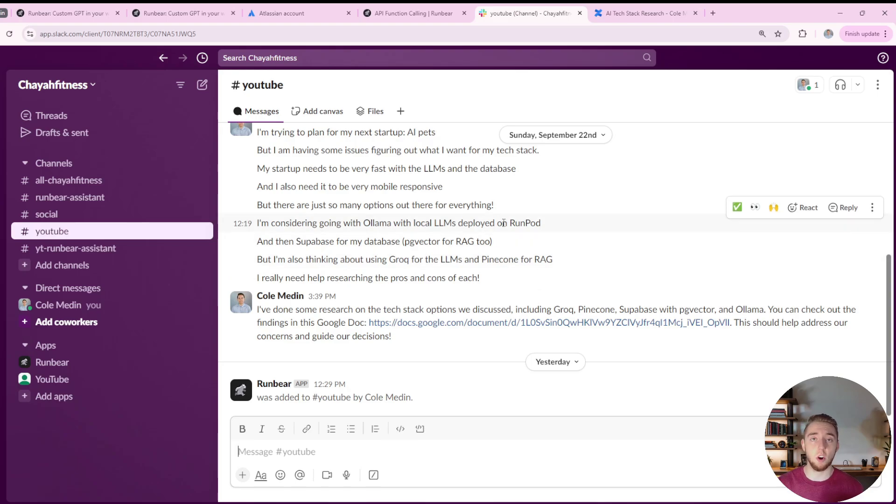
scroll(299, 224, up, 2)
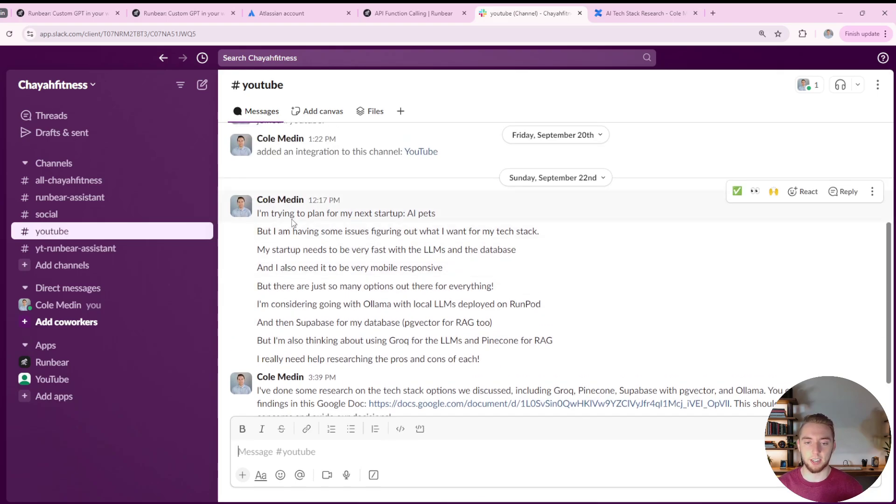
drag(293, 222, 406, 304)
click(406, 304)
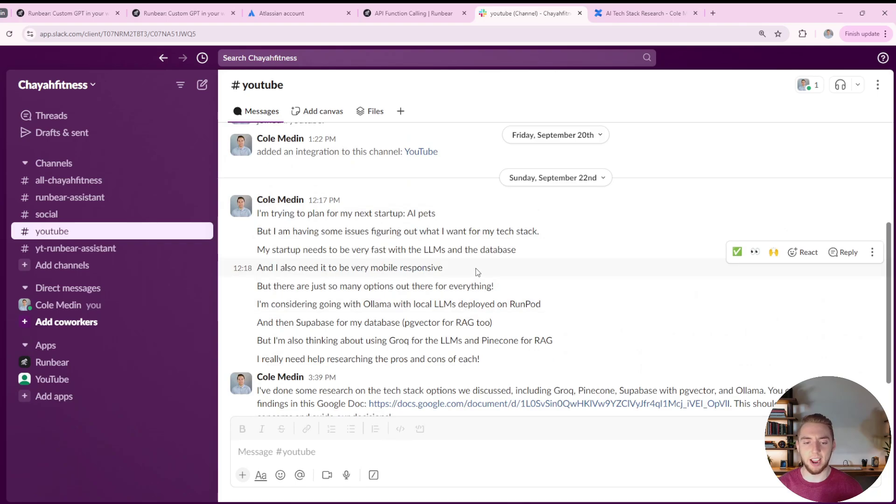
scroll(476, 272, down, 2)
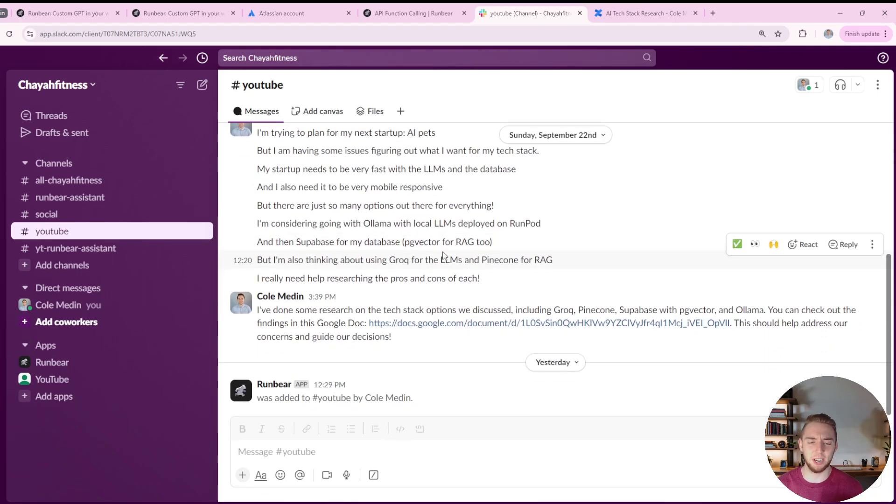
drag(436, 405, 279, 369)
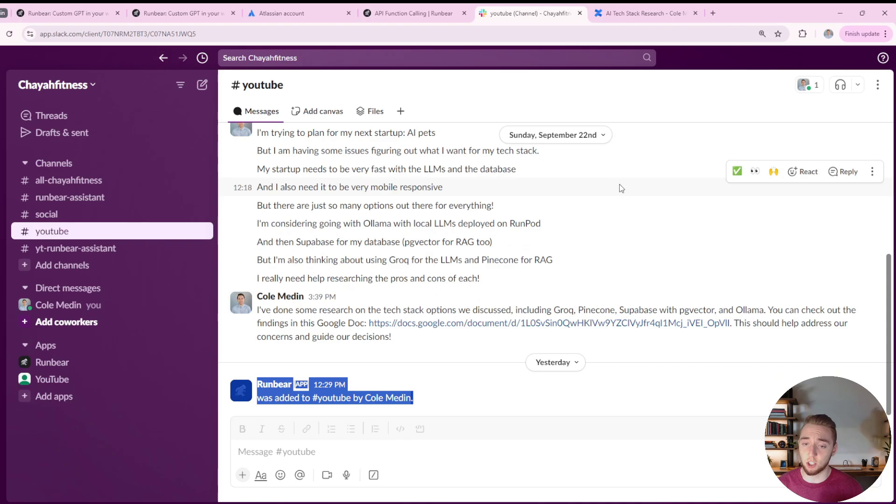
click(518, 190)
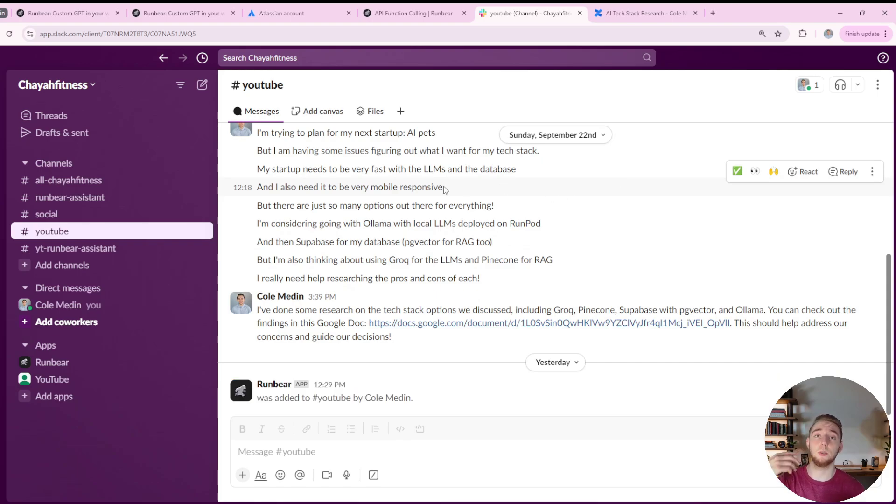
click(93, 248)
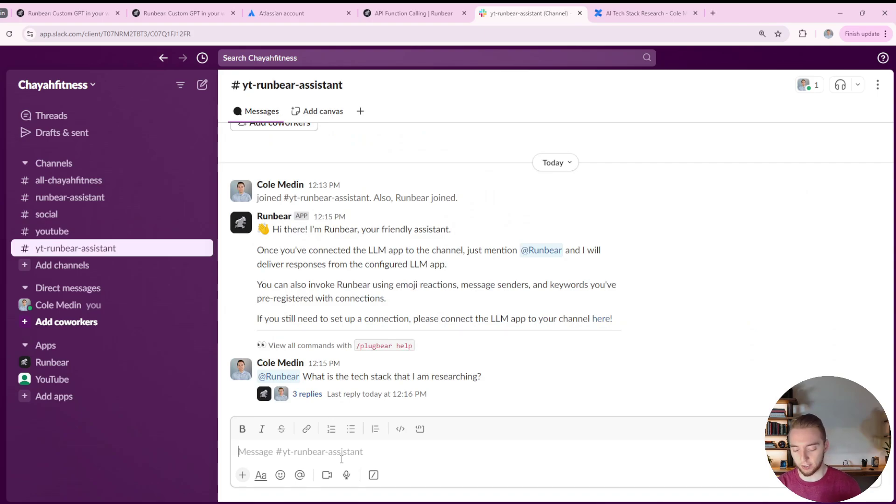
text(@)
key(Return)
text(S)
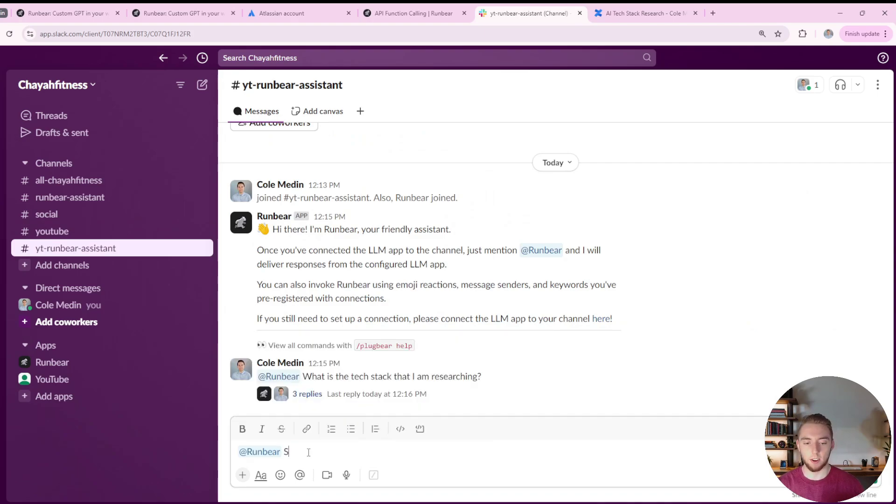
text(ummarize the conversati)
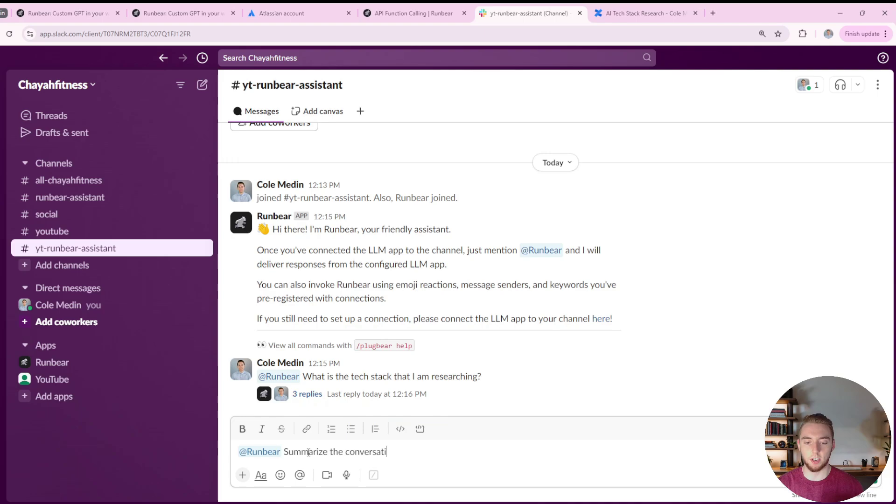
text(on in the #y)
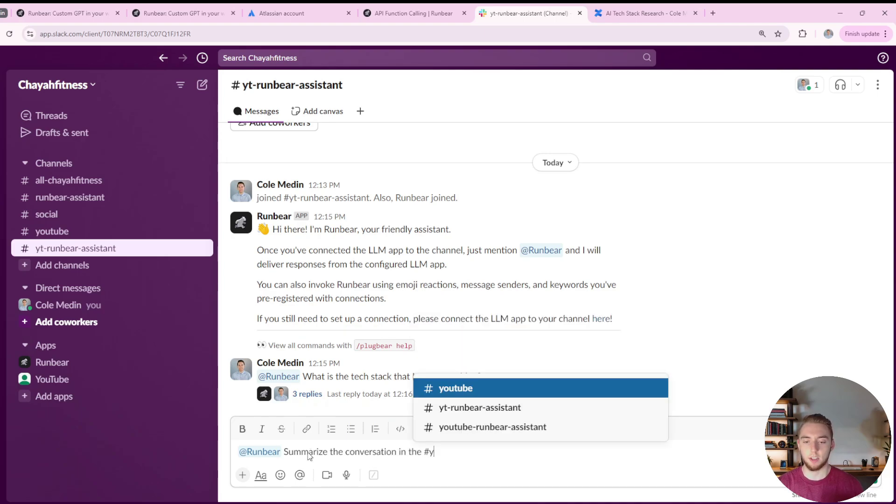
key(Return)
text(channel. )
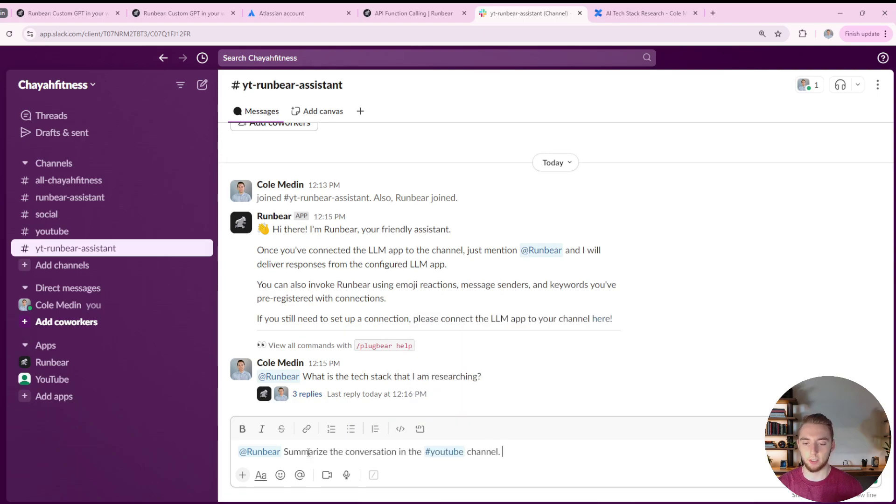
text(Take in all comments)
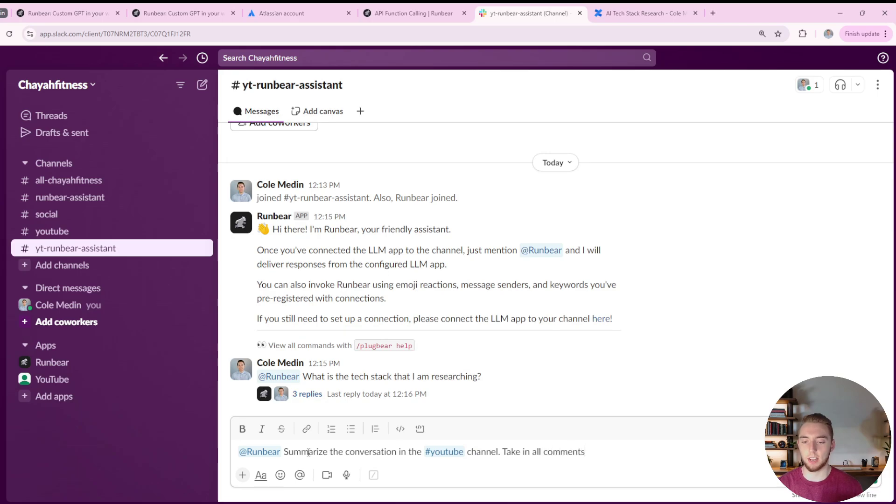
key(Return)
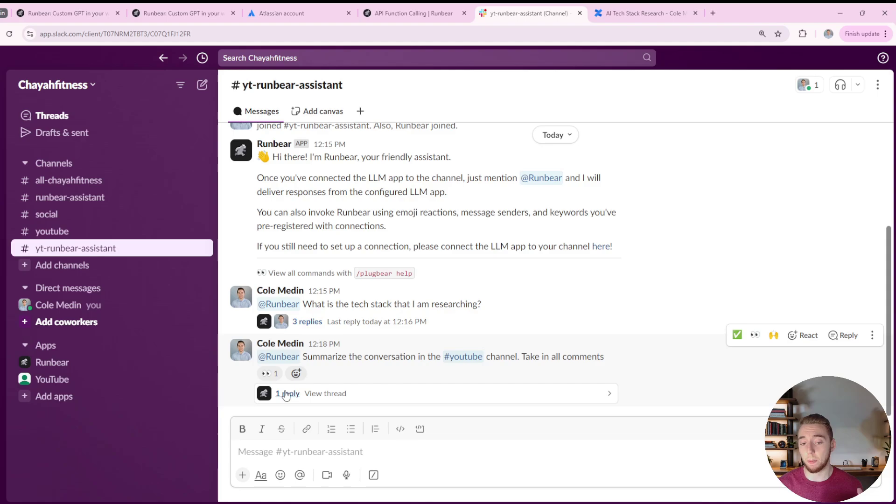
- Open the thread under the summary request and read through the assistant's summary of the #youtube conversation
click(286, 395)
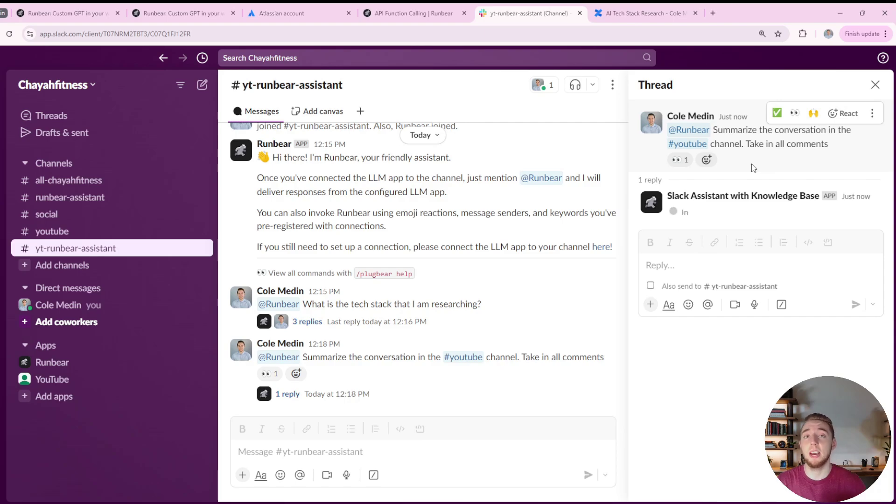
scroll(752, 166, down, 2)
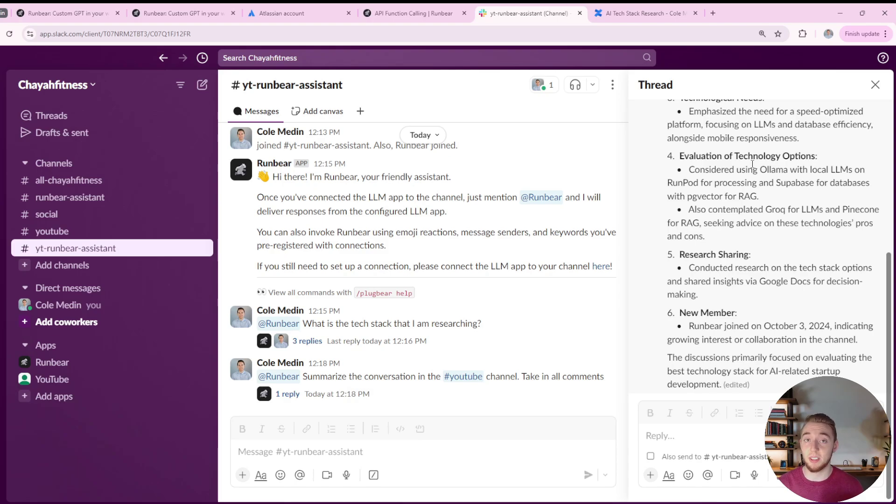
scroll(723, 247, up, 2)
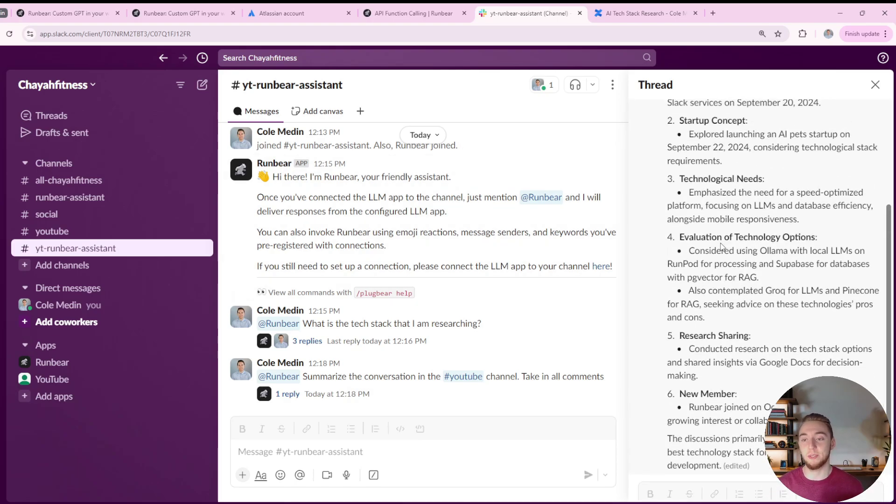
scroll(742, 238, up, 4)
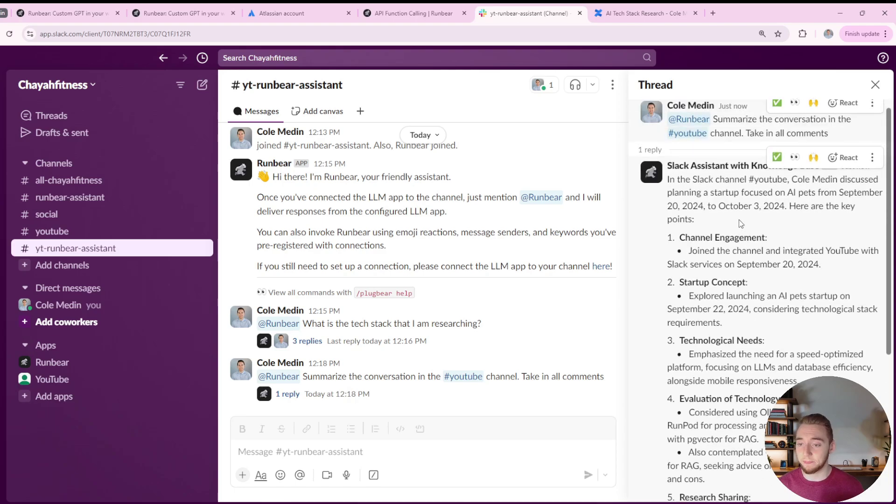
scroll(725, 201, down, 4)
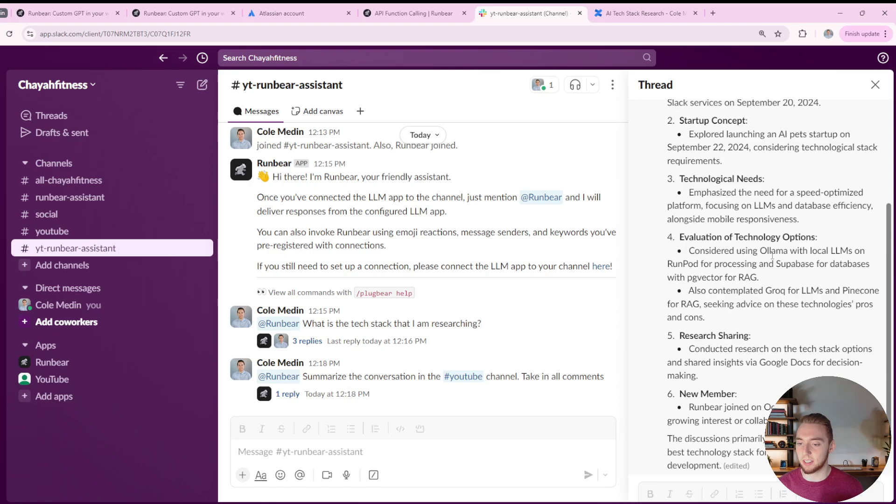
- Reply "Make it more concise" in the summary thread and review the assistant's revised summary
scroll(780, 386, down, 2)
click(733, 445)
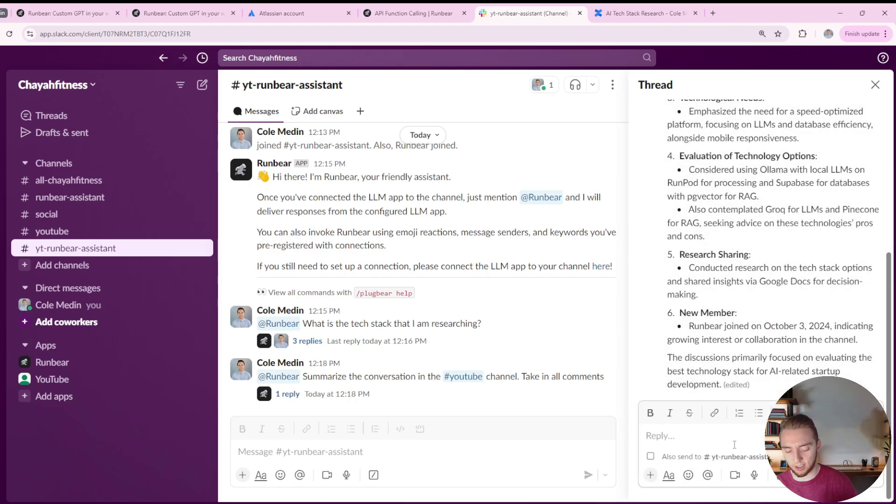
text(Make it more concise)
key(Return)
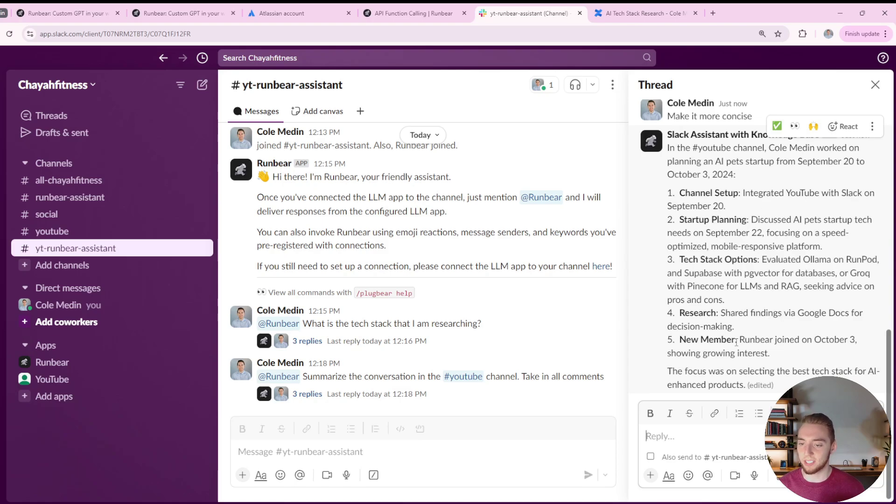
drag(745, 382, 704, 231)
click(704, 229)
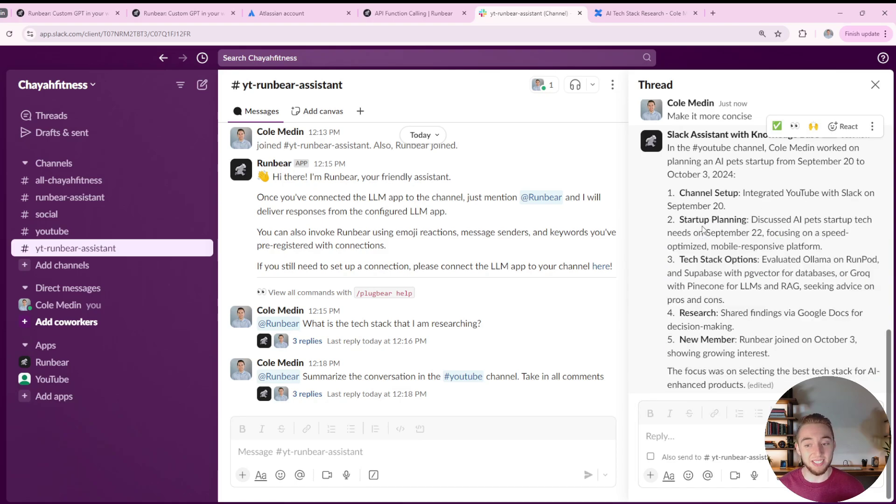